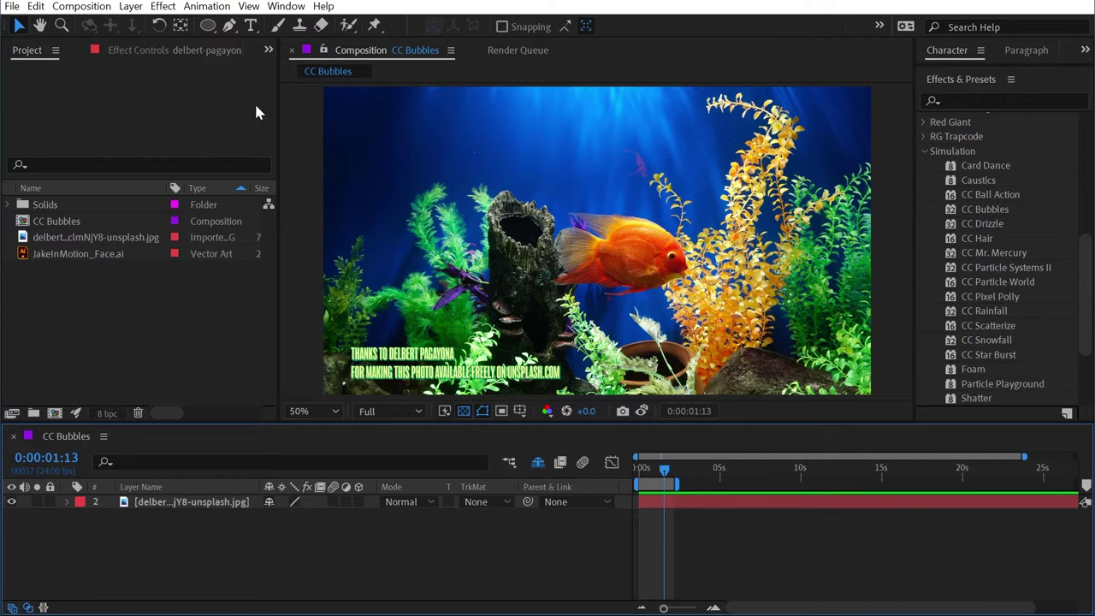
Step: Create a white 1920 x 1080 px solid named Bubbles and apply the CC Bubbles effect to it
{"action": "left_click", "coordinate": [131, 6]}
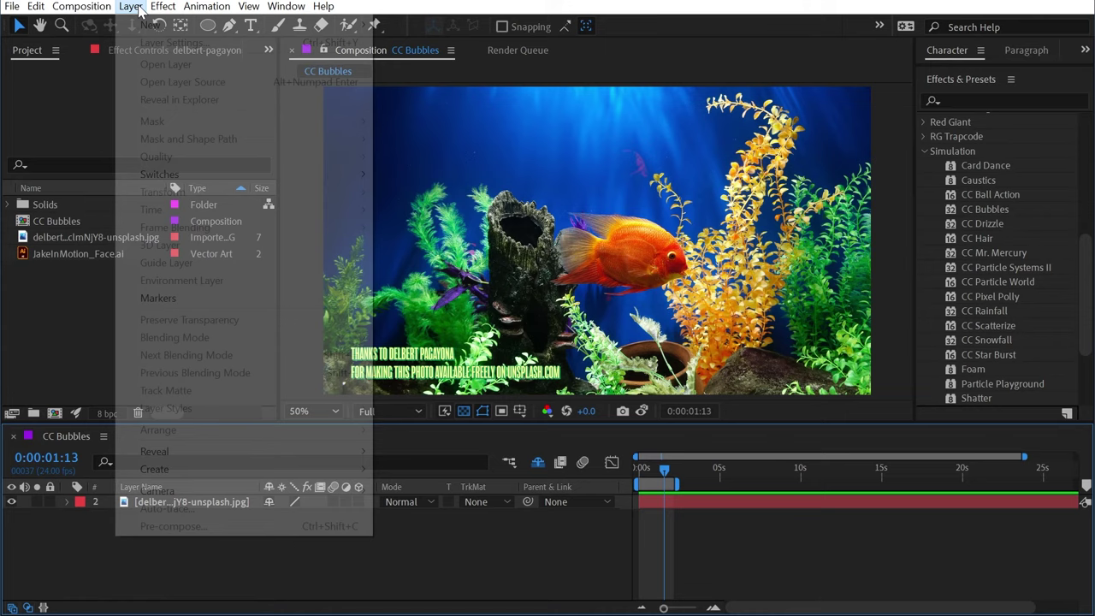
{"action": "mouse_move", "coordinate": [152, 24]}
{"action": "left_click", "coordinate": [408, 43]}
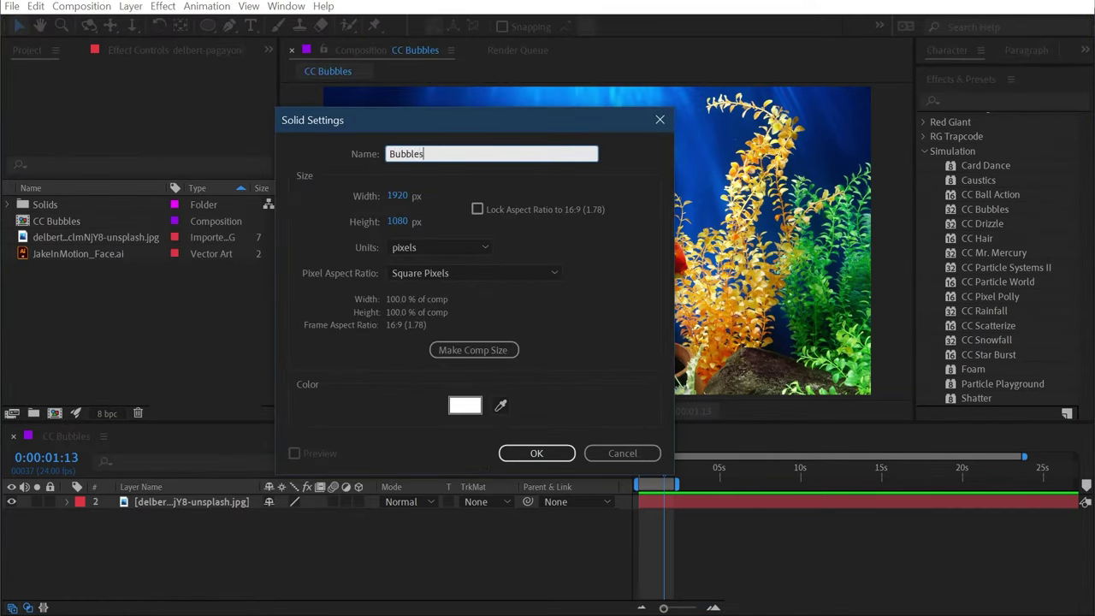
{"action": "key", "text": "Return"}
{"action": "left_click_drag", "start_coordinate": [984, 210], "coordinate": [708, 239]}
Step: Play back the bubbles on the solid over the aquarium photo, both in close-up and at full frame
{"action": "left_click", "coordinate": [689, 555]}
{"action": "key", "text": "space"}
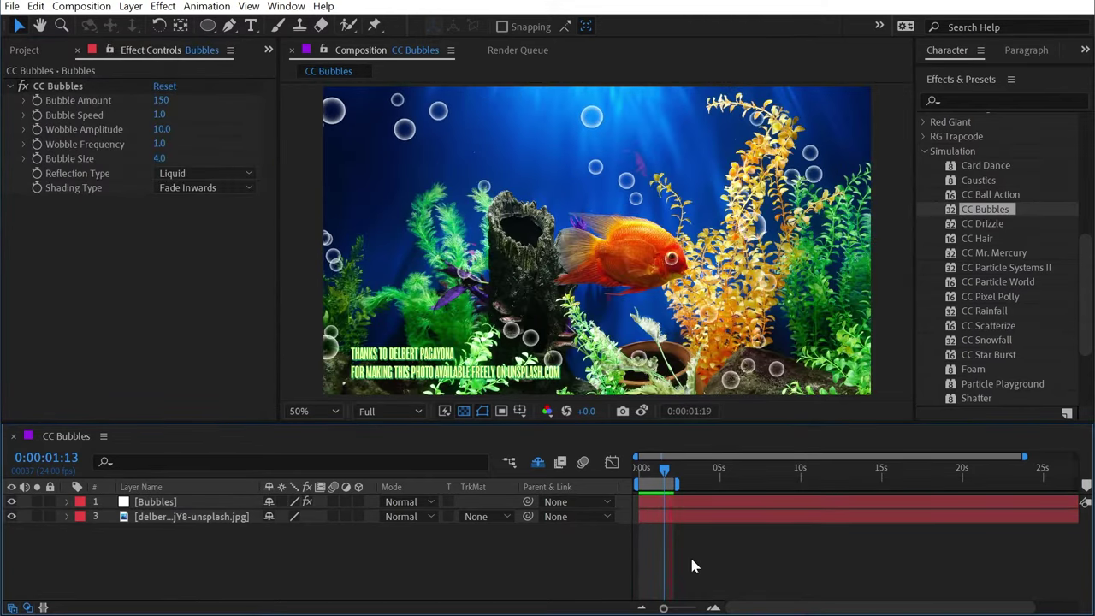
{"action": "scroll", "coordinate": [477, 196], "scroll_direction": "up", "scroll_amount": 1}
{"action": "left_click_drag", "start_coordinate": [668, 149], "coordinate": [829, 297]}
{"action": "key", "text": "space"}
{"action": "left_click_drag", "start_coordinate": [519, 240], "coordinate": [664, 276]}
{"action": "key", "text": "v"}
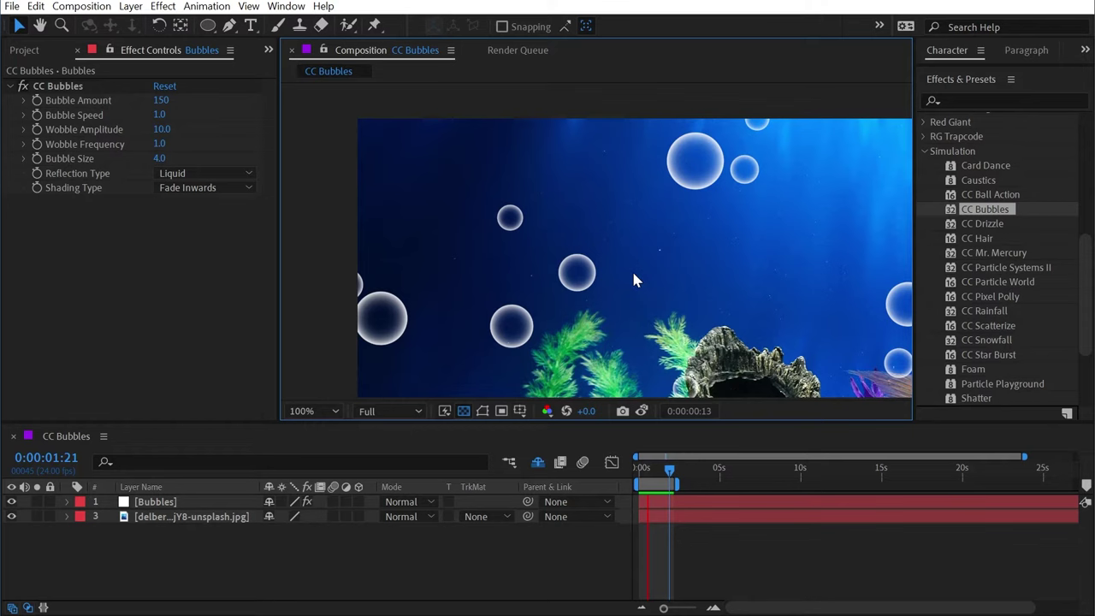
{"action": "key", "text": "shift+slash"}
{"action": "key", "text": "space"}
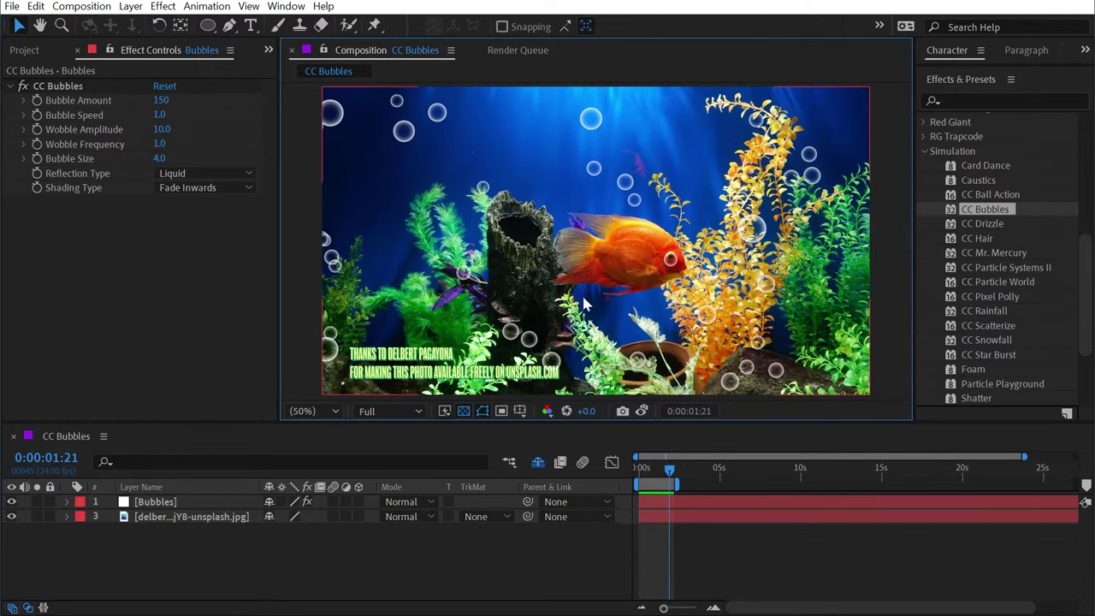
Step: Delete the Bubbles solid and apply CC Bubbles directly to the aquarium photo layer, previewing the result
{"action": "left_click", "coordinate": [146, 504]}
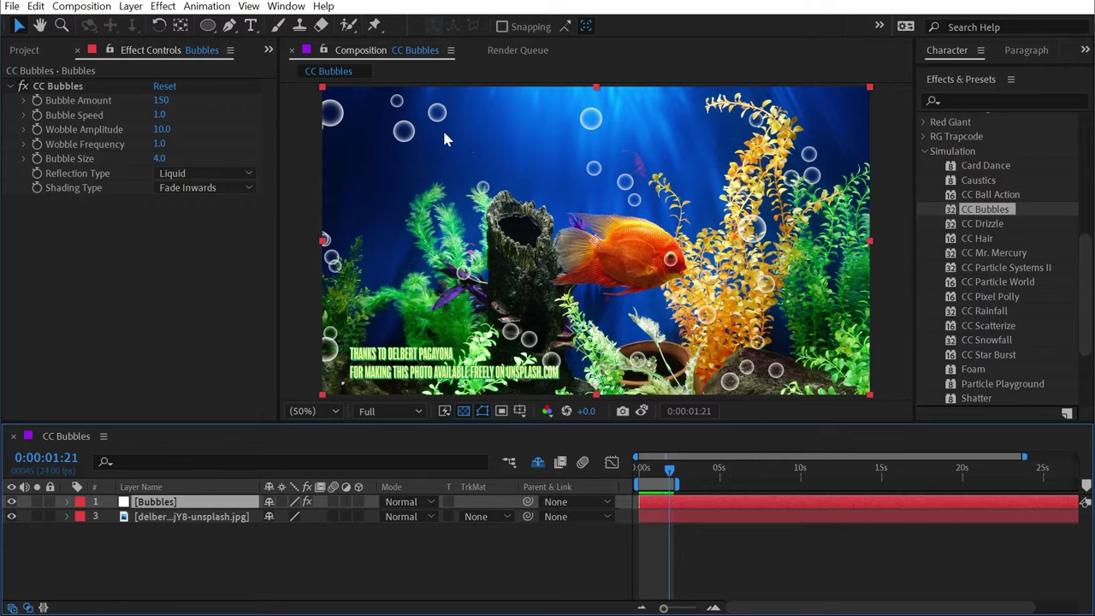
{"action": "key", "text": "Delete"}
{"action": "left_click_drag", "start_coordinate": [1007, 208], "coordinate": [977, 211]}
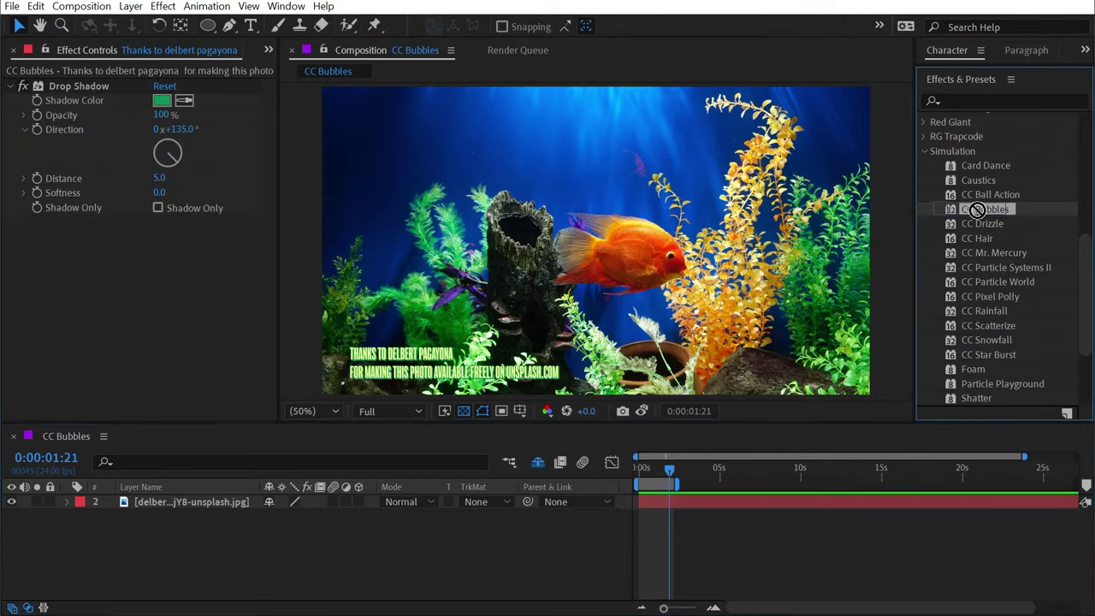
{"action": "left_click_drag", "start_coordinate": [622, 283], "coordinate": [623, 283]}
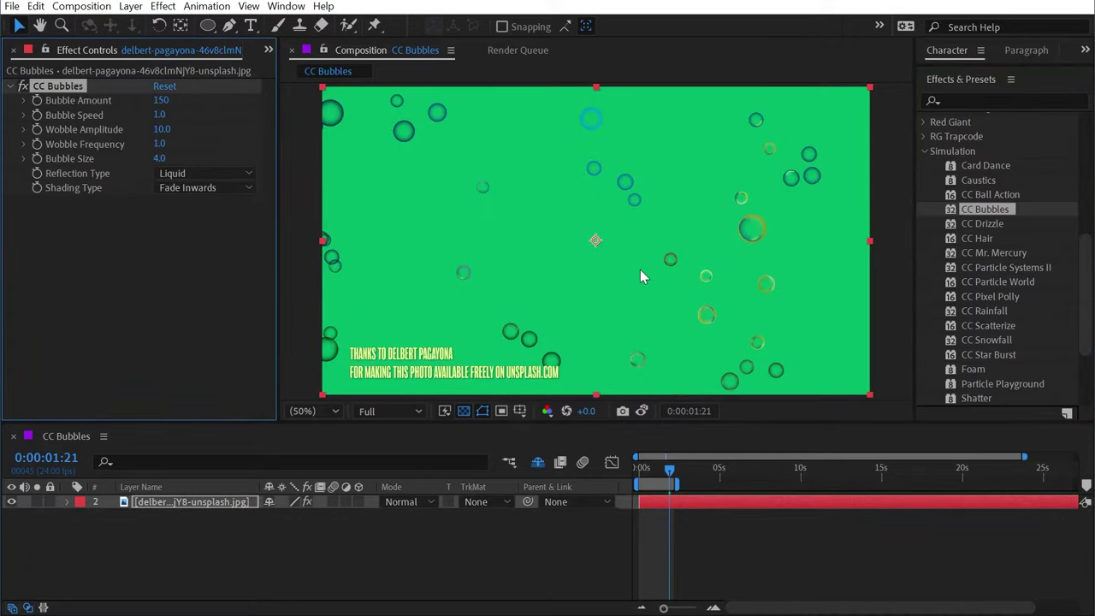
{"action": "key", "text": "space"}
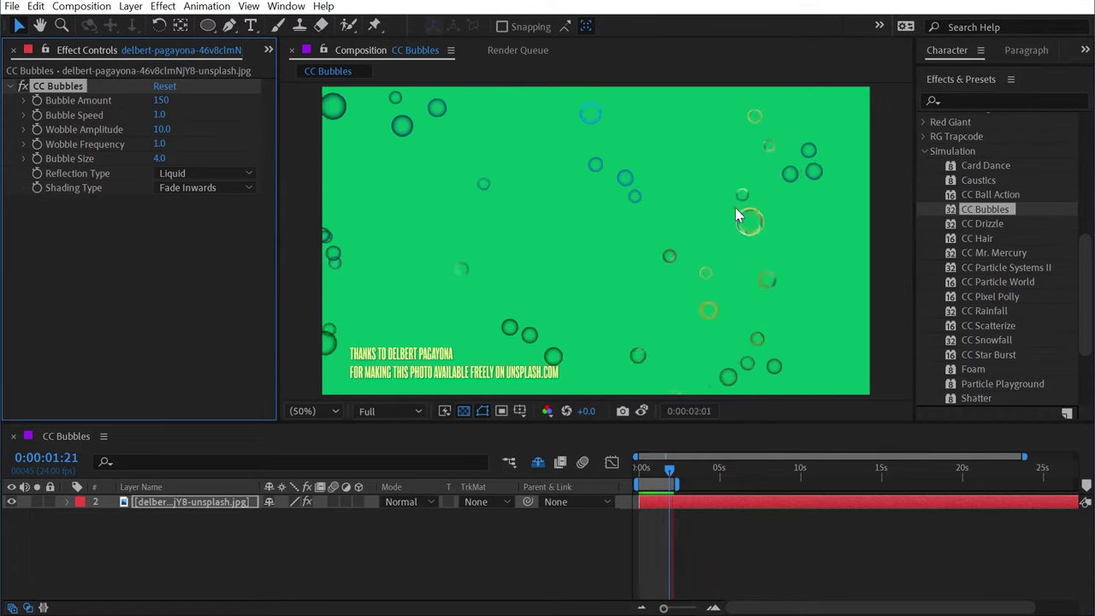
{"action": "key", "text": "space"}
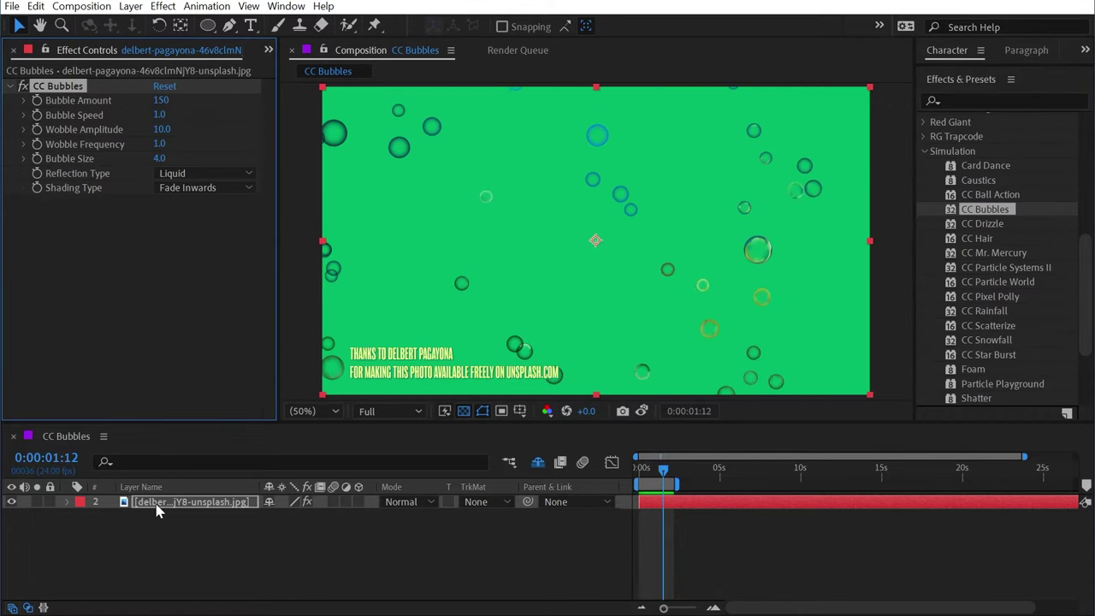
Step: Duplicate the aquarium photo layer and remove the CC Bubbles effect from the lower copy
{"action": "left_click", "coordinate": [160, 504]}
{"action": "key", "text": "ctrl+d"}
{"action": "left_click", "coordinate": [190, 519]}
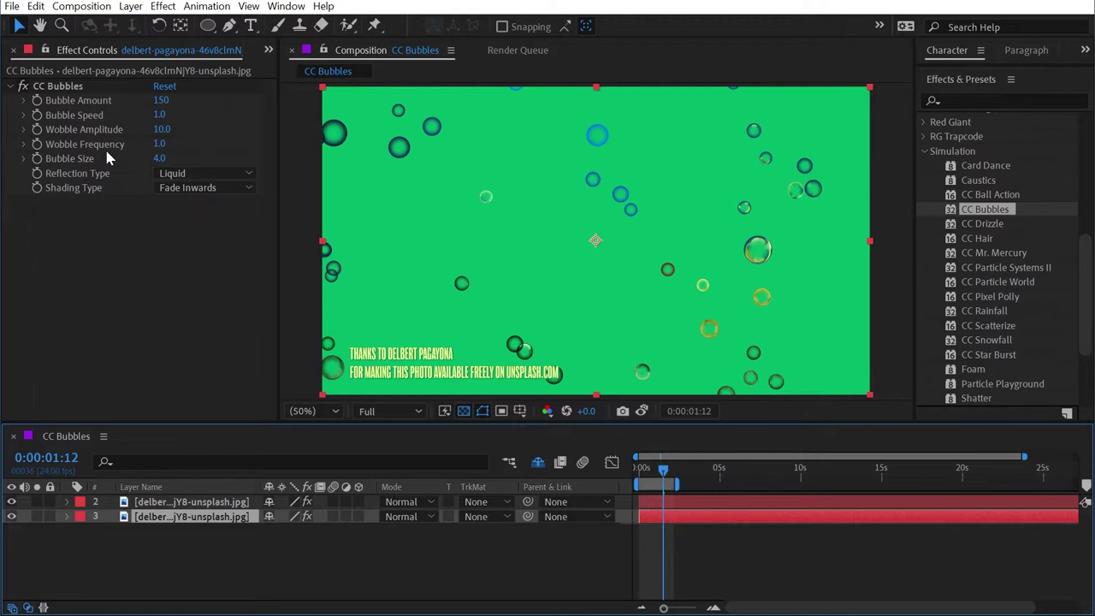
{"action": "left_click", "coordinate": [60, 89]}
{"action": "key", "text": "Delete"}
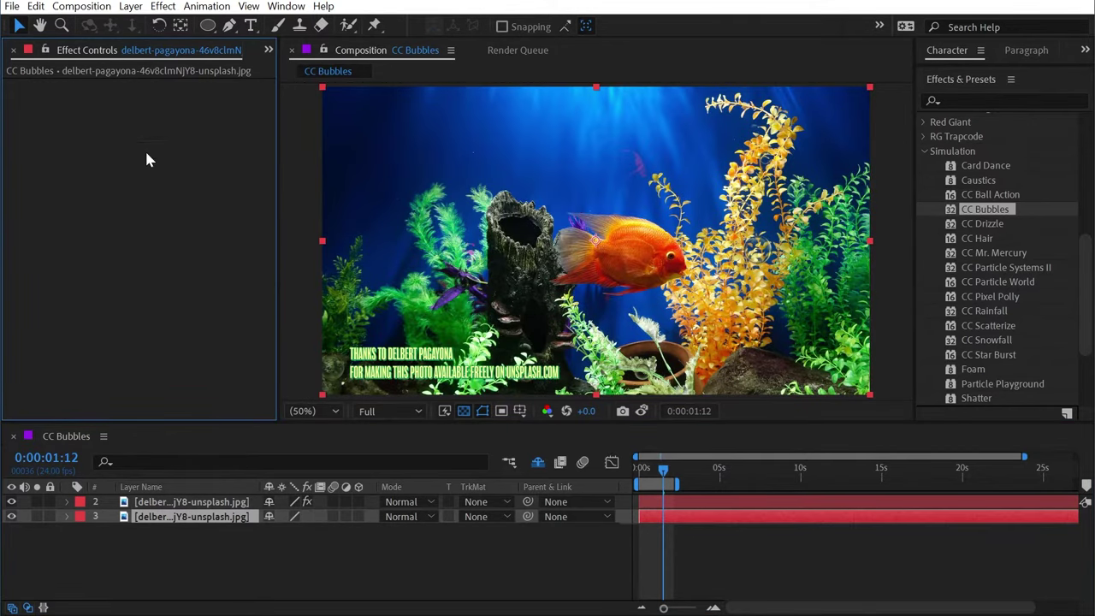
Step: Play back the composition in close-up and examine the bubbles over the fish, the plants and the plain blue water
{"action": "key", "text": "slash"}
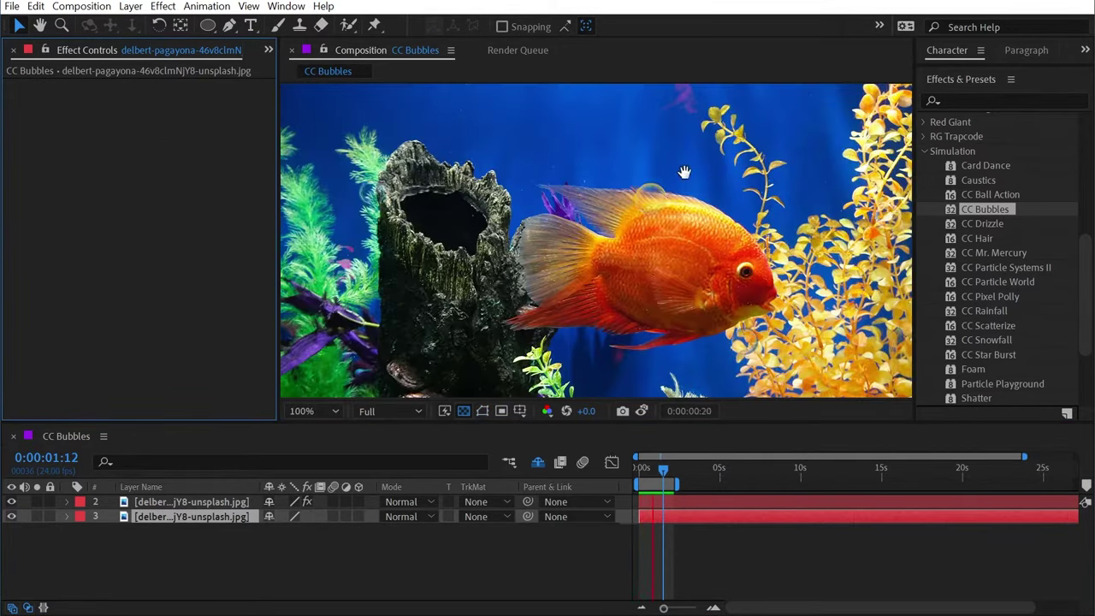
{"action": "left_click_drag", "start_coordinate": [684, 172], "coordinate": [373, 238]}
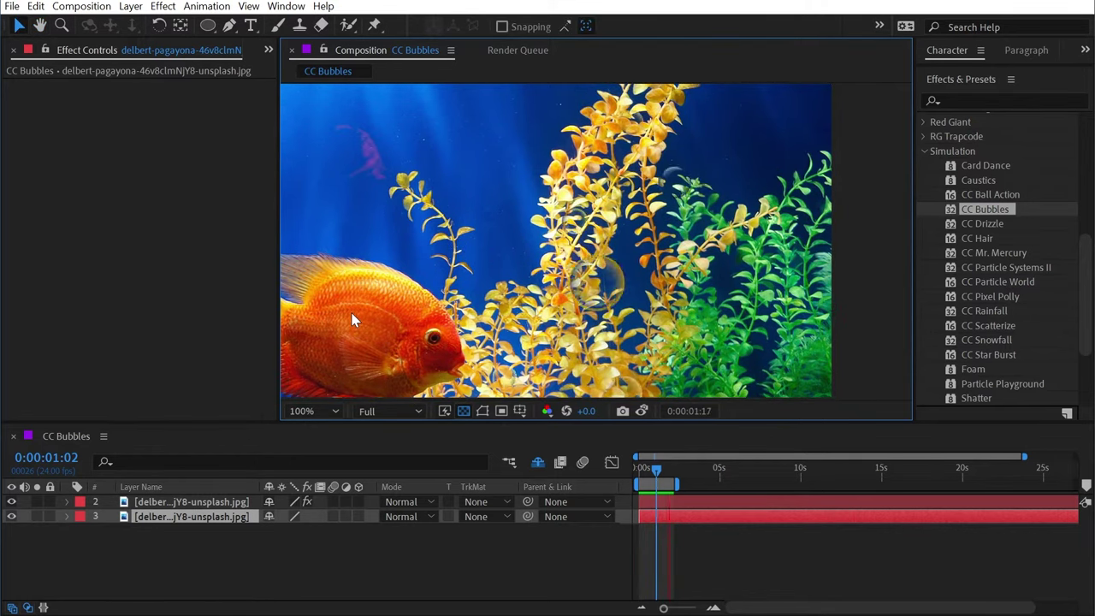
{"action": "key", "text": "space"}
{"action": "left_click_drag", "start_coordinate": [432, 320], "coordinate": [796, 287]}
{"action": "left_click_drag", "start_coordinate": [484, 311], "coordinate": [727, 229]}
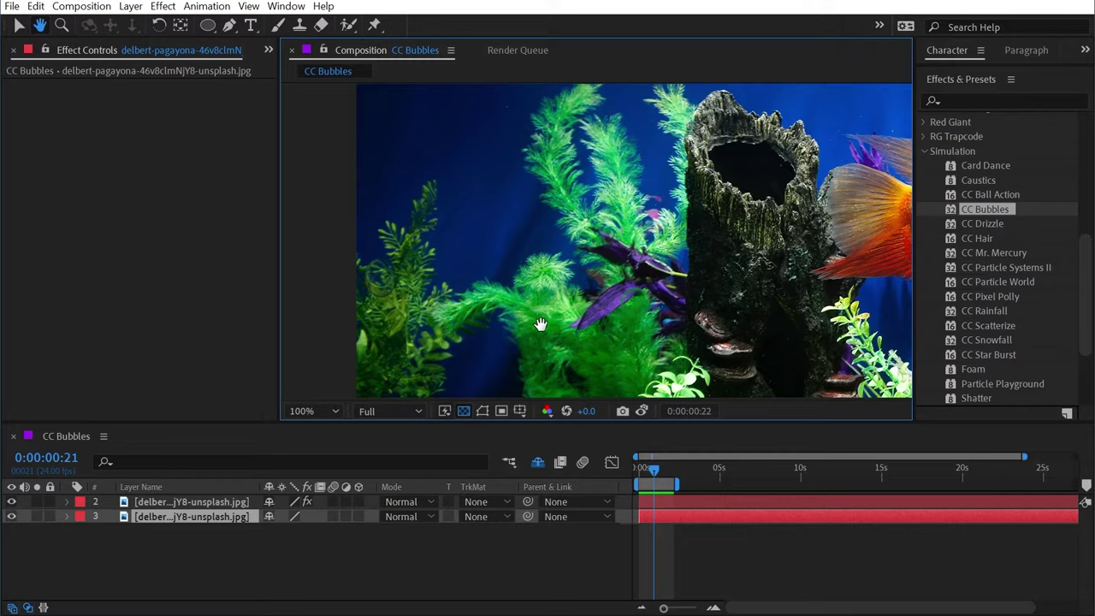
{"action": "left_click_drag", "start_coordinate": [540, 324], "coordinate": [625, 371]}
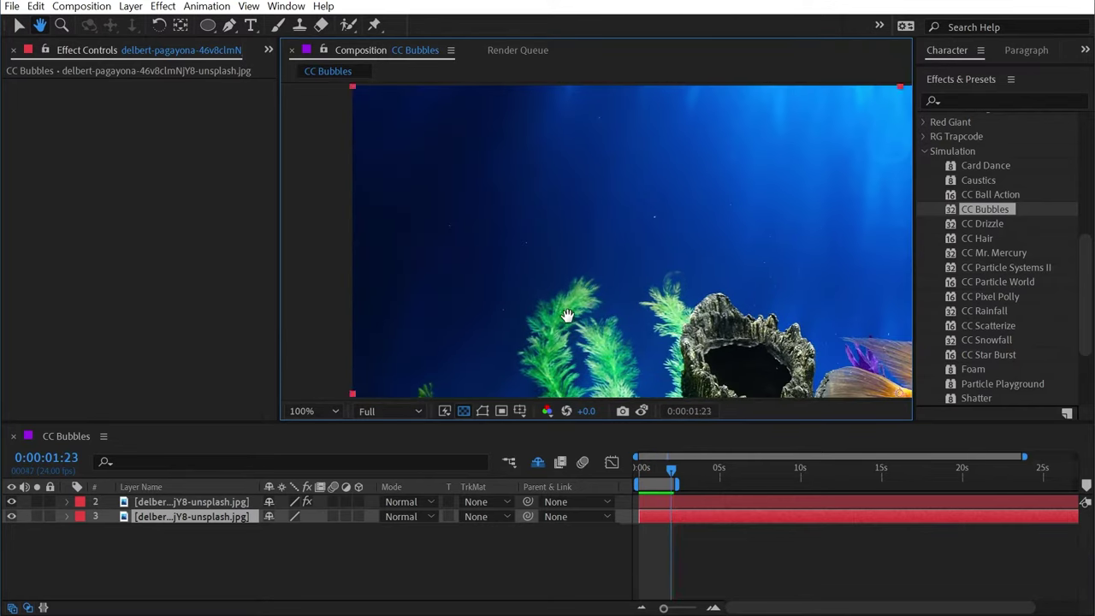
{"action": "left_click_drag", "start_coordinate": [732, 273], "coordinate": [535, 86]}
{"action": "key", "text": "space"}
{"action": "left_click_drag", "start_coordinate": [520, 228], "coordinate": [439, 188]}
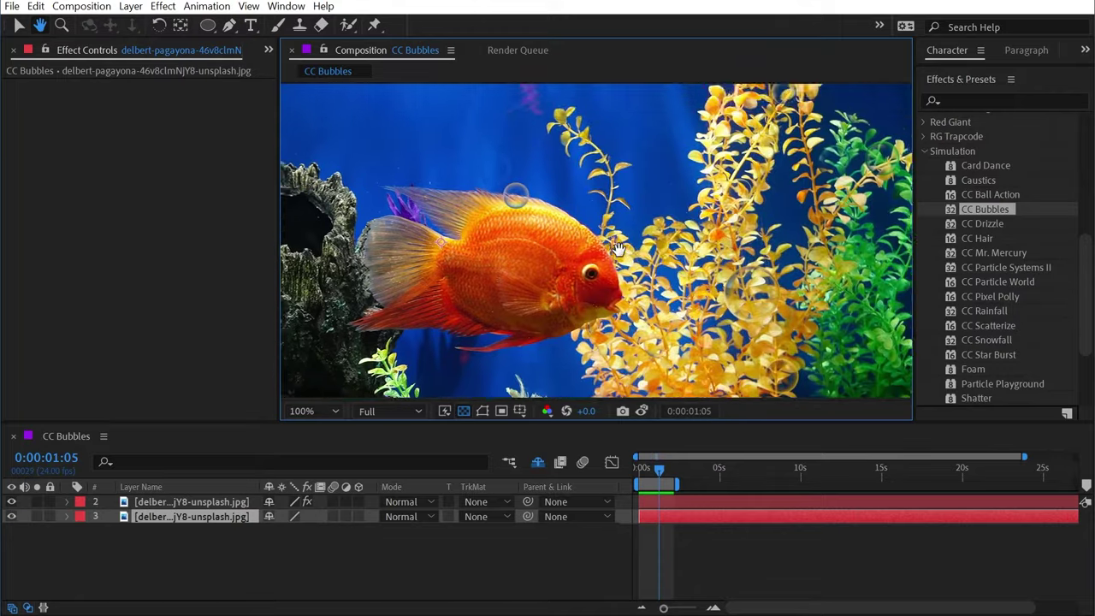
{"action": "key", "text": "v"}
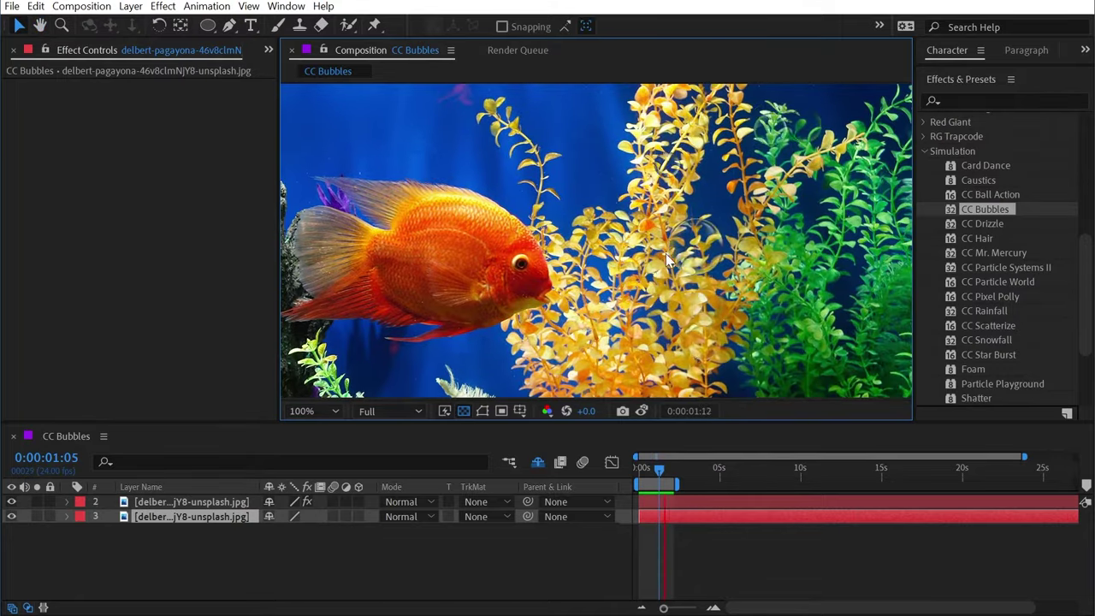
Step: Set the CC Bubbles Bubble Size on the upper photo layer to 8.4
{"action": "left_click", "coordinate": [179, 503]}
{"action": "left_click", "coordinate": [68, 88]}
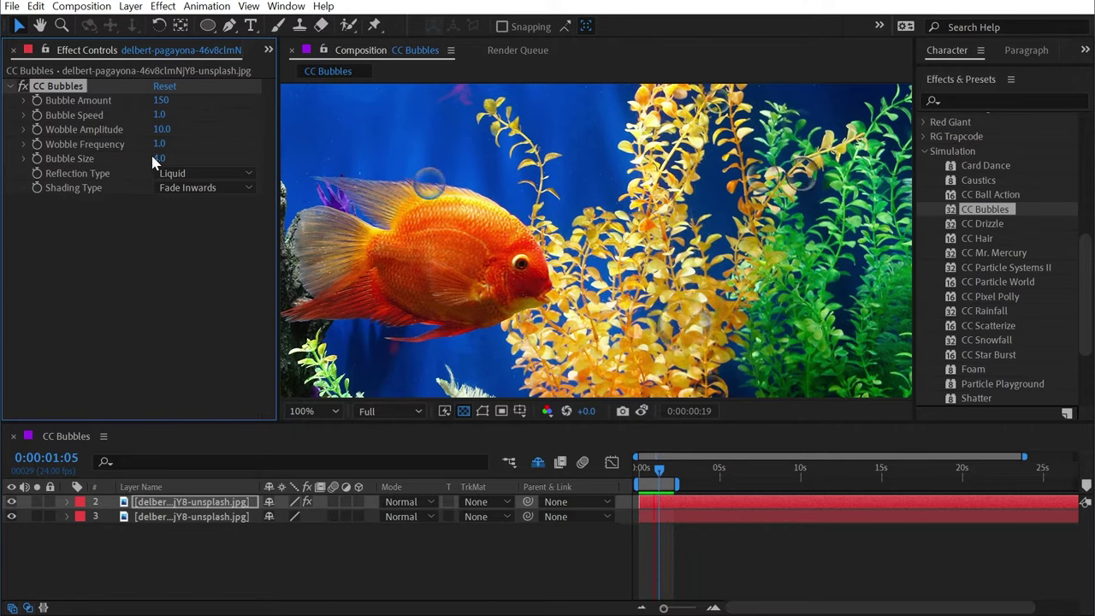
{"action": "left_click_drag", "start_coordinate": [277, 163], "coordinate": [544, 171]}
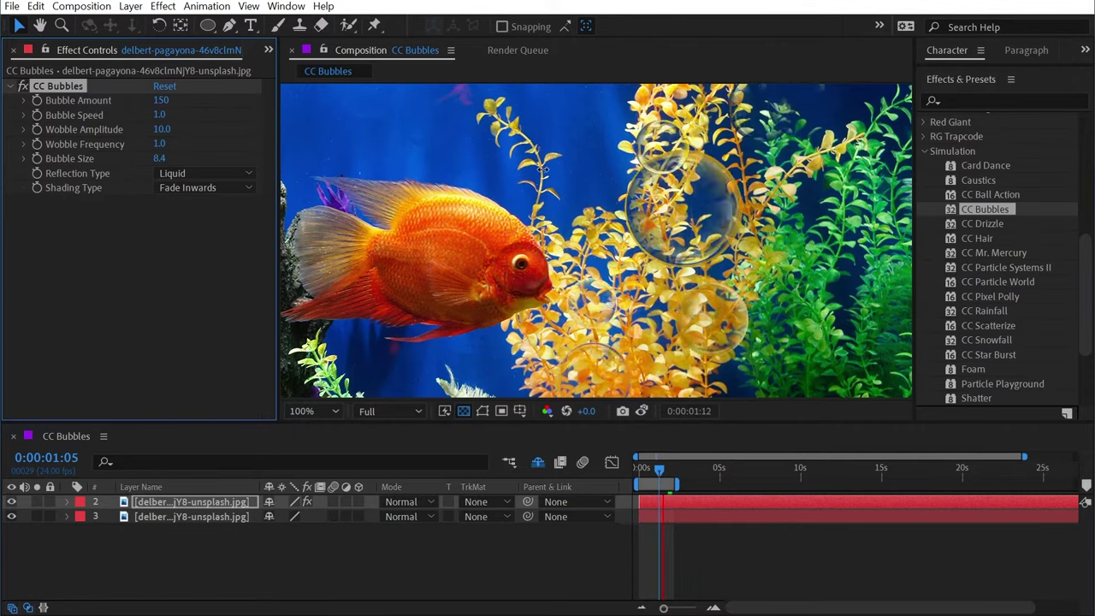
{"action": "key", "text": "space"}
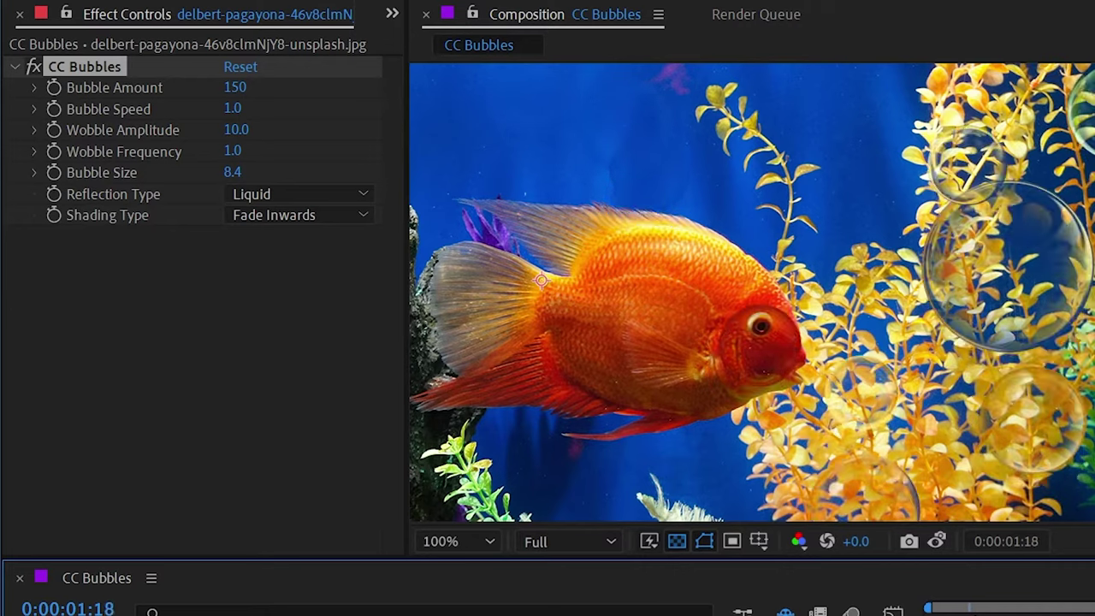
Step: Examine how the enlarged bubbles pick up the photo's colours over the yellow plant, dark water and stump at different times
{"action": "left_click_drag", "start_coordinate": [977, 374], "coordinate": [843, 378]}
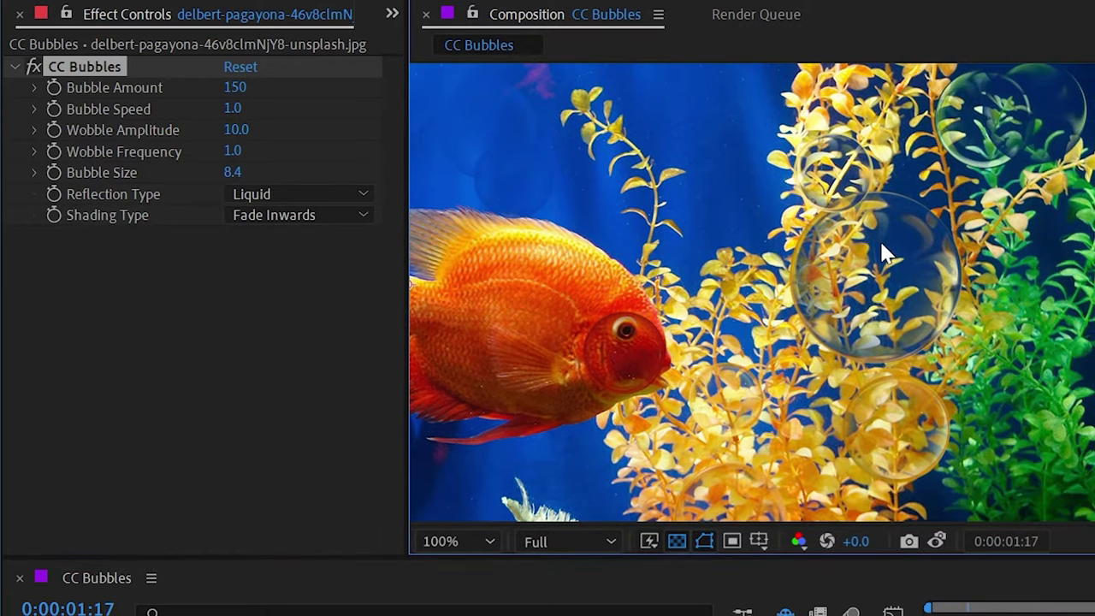
{"action": "key", "text": "space"}
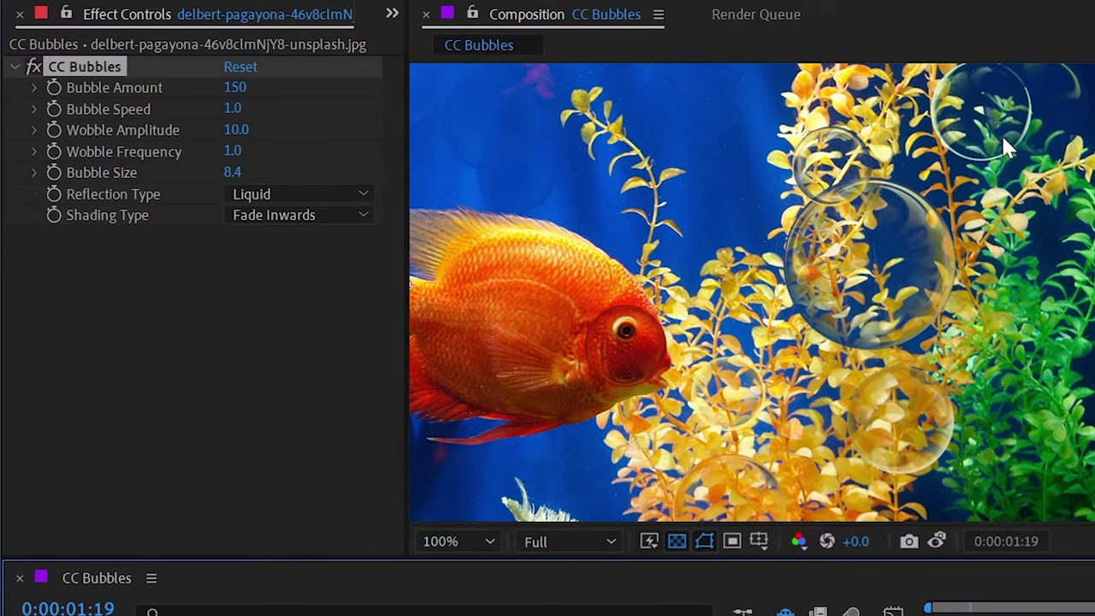
{"action": "left_click_drag", "start_coordinate": [631, 347], "coordinate": [1081, 546]}
{"action": "left_click_drag", "start_coordinate": [970, 615], "coordinate": [928, 615]}
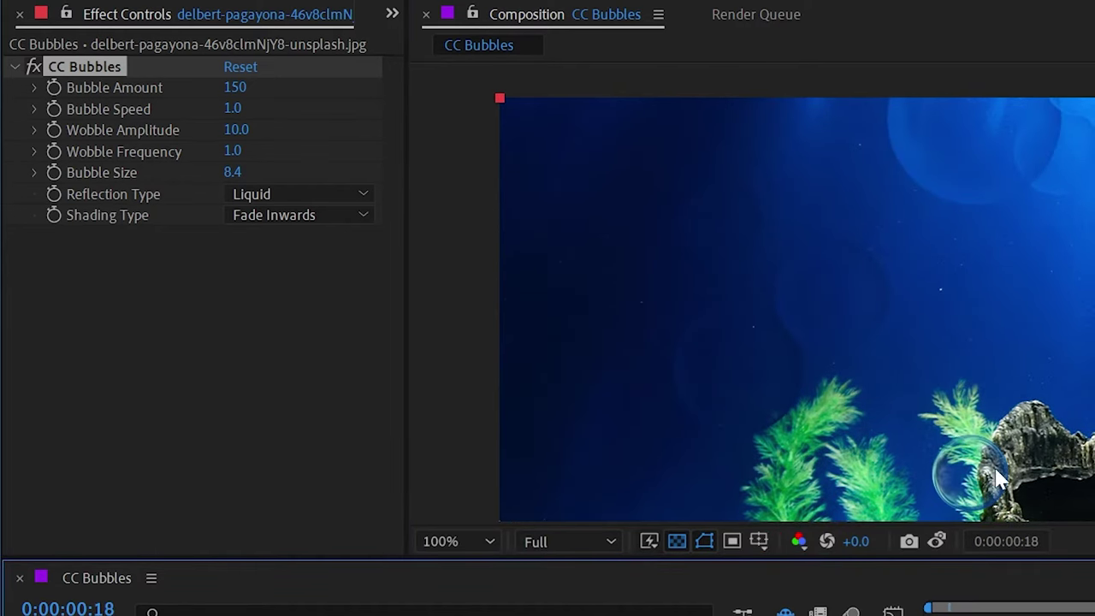
{"action": "left_click_drag", "start_coordinate": [1001, 479], "coordinate": [933, 359]}
{"action": "left_click_drag", "start_coordinate": [949, 615], "coordinate": [962, 614]}
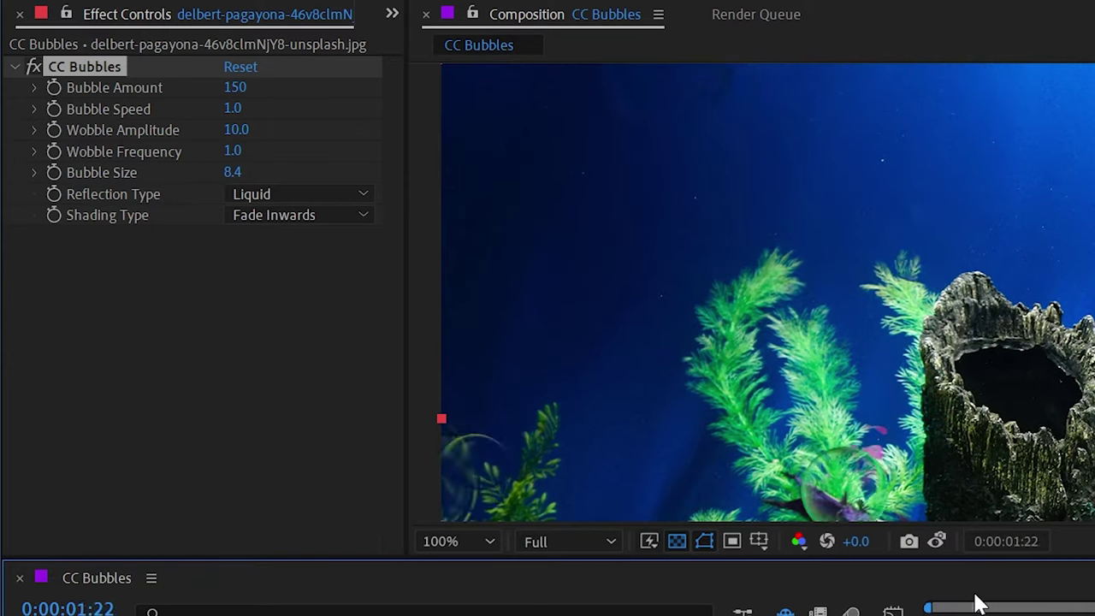
{"action": "left_click_drag", "start_coordinate": [1026, 192], "coordinate": [819, 271]}
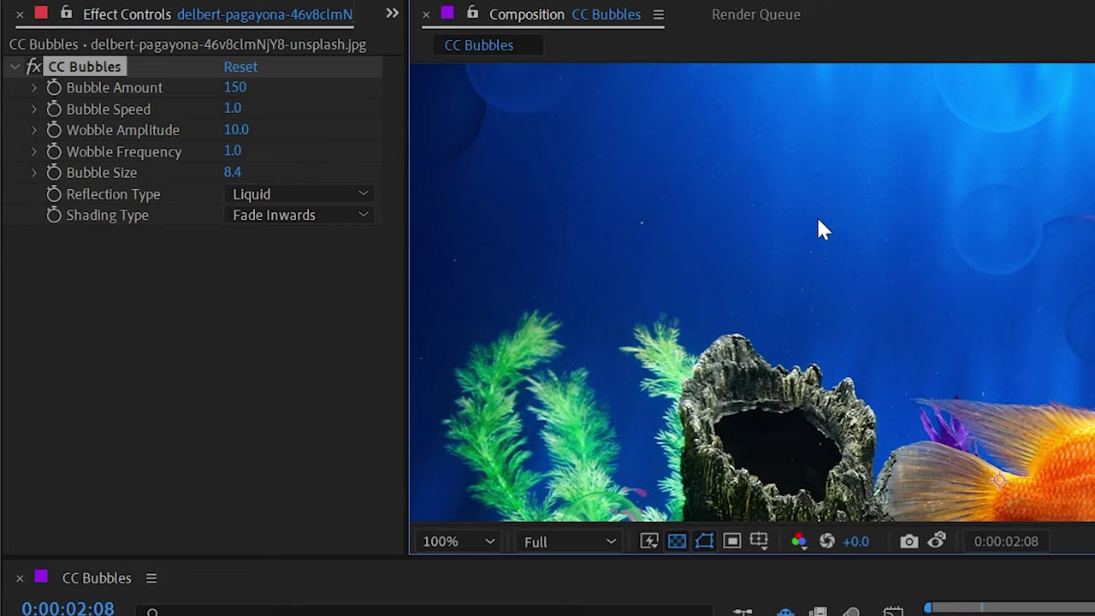
{"action": "scroll", "coordinate": [815, 216], "scroll_direction": "down", "scroll_amount": 1}
{"action": "left_click_drag", "start_coordinate": [771, 352], "coordinate": [715, 254]}
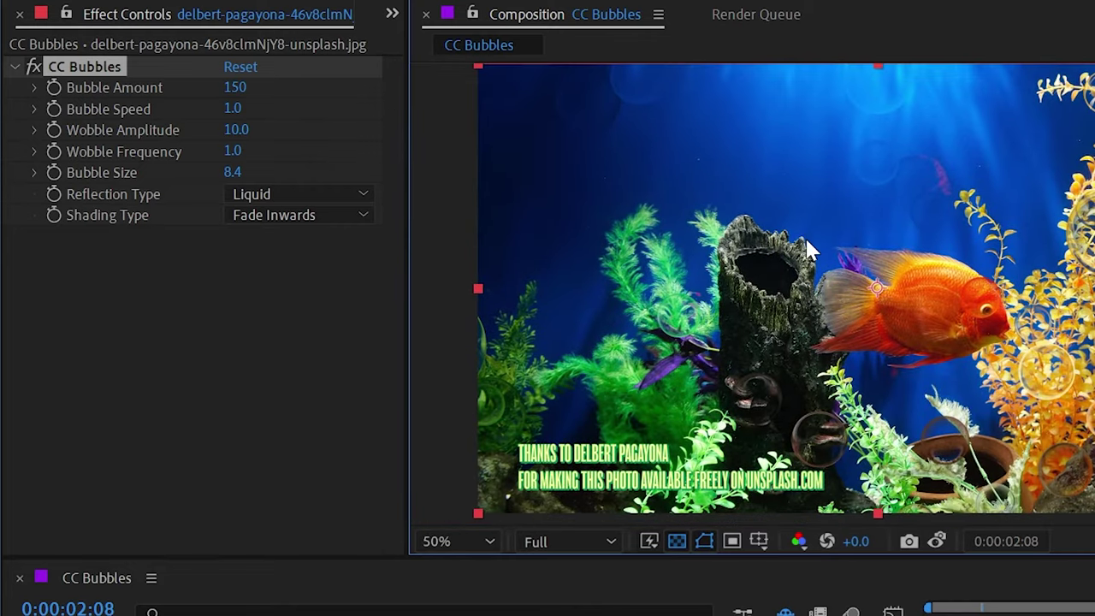
Step: Try CC Bubbles Bubble Amount values of 269, 57 and 72 with a playback, and return it to 150
{"action": "key", "text": "u"}
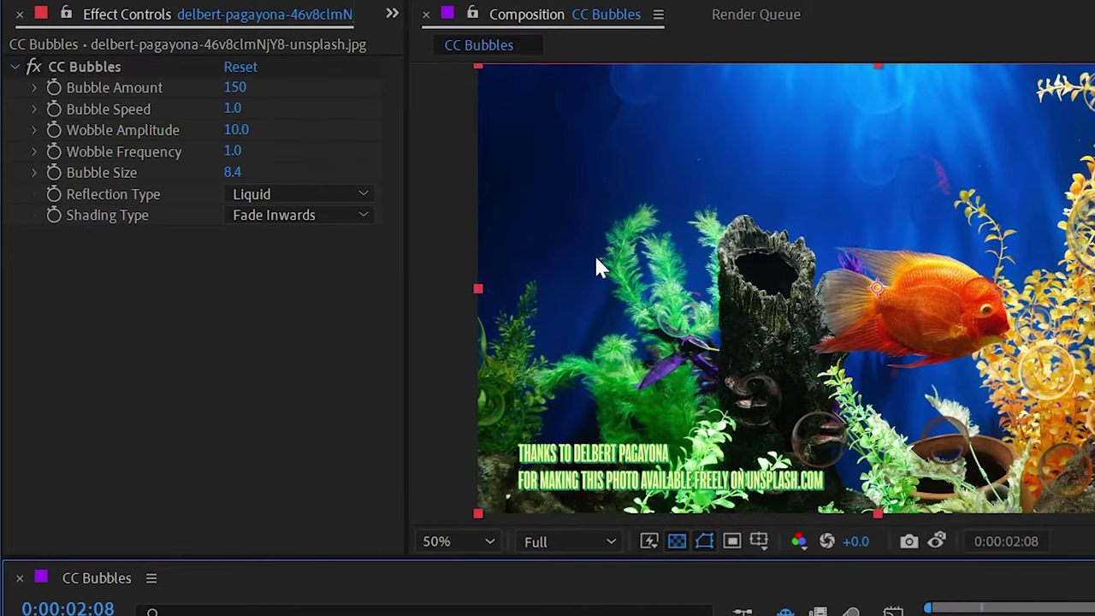
{"action": "left_click_drag", "start_coordinate": [250, 96], "coordinate": [258, 83]}
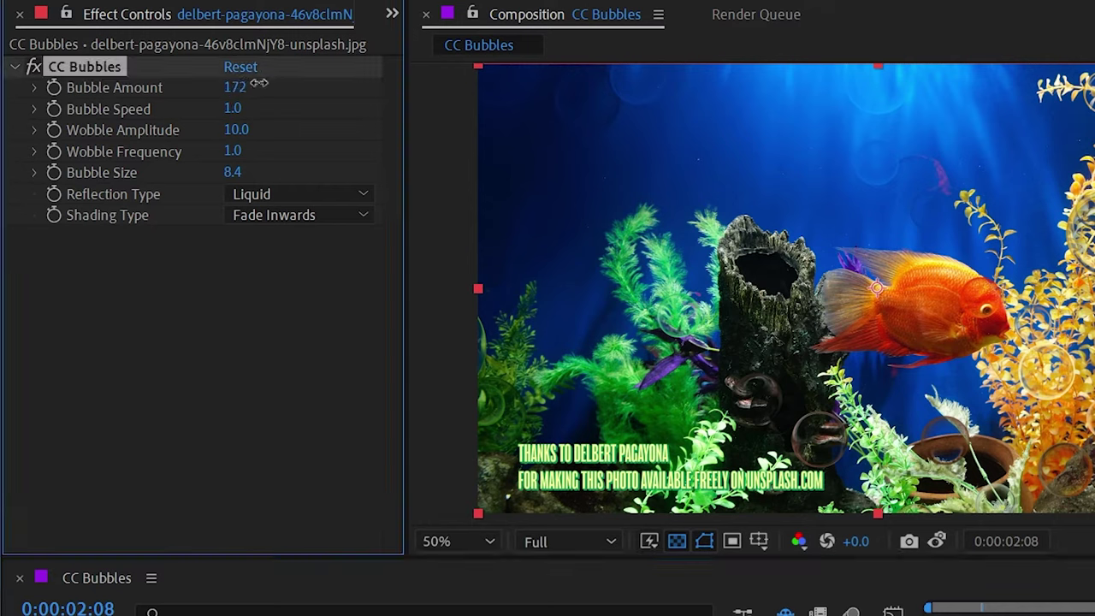
{"action": "left_click_drag", "start_coordinate": [334, 80], "coordinate": [397, 109]}
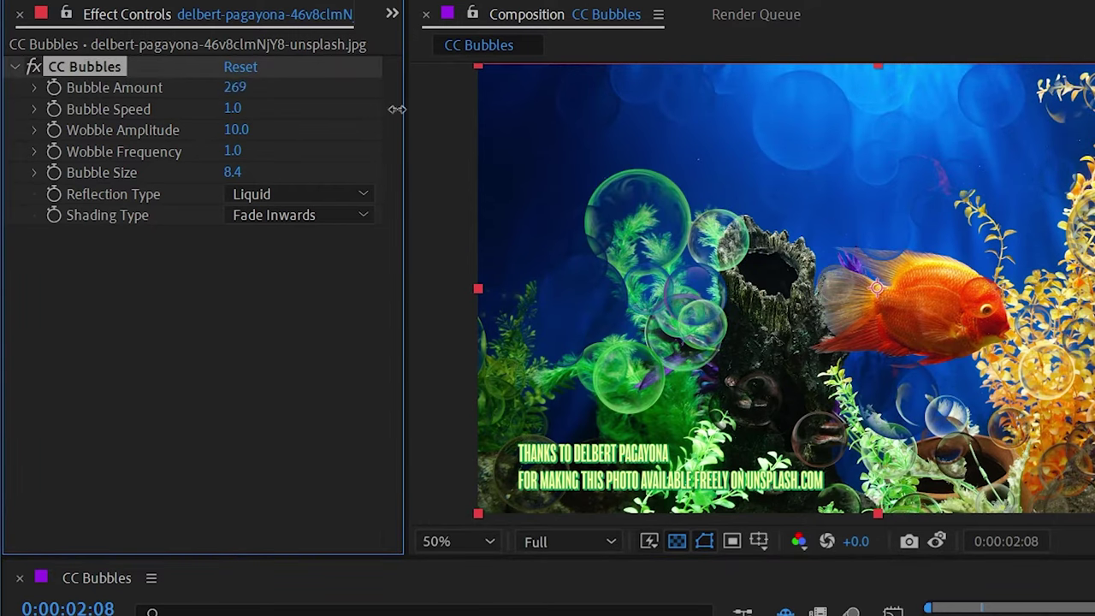
{"action": "left_click_drag", "start_coordinate": [19, 130], "coordinate": [110, 117]}
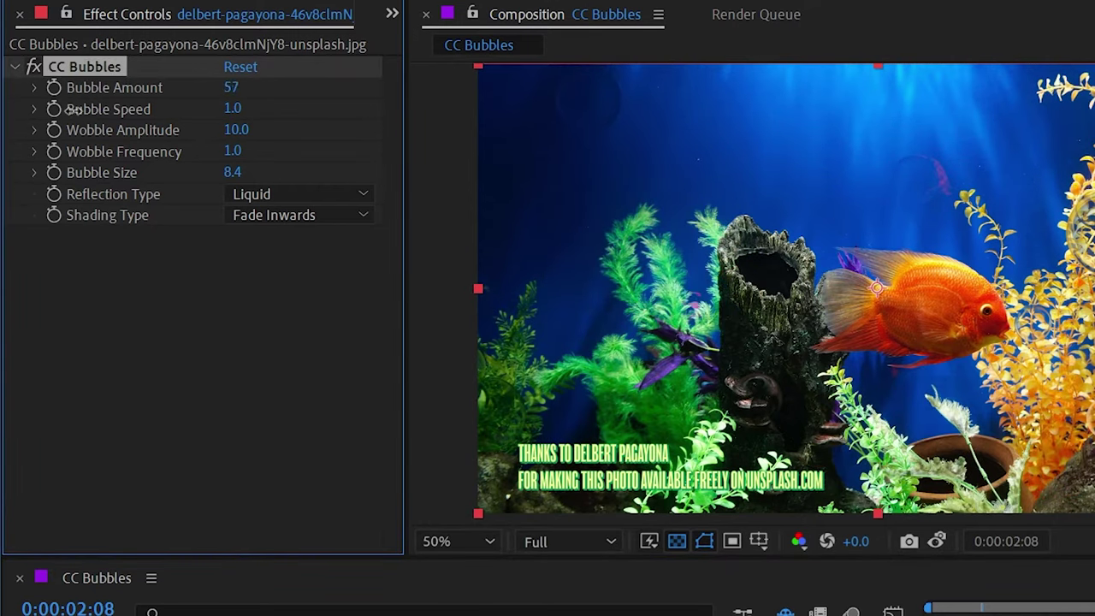
{"action": "left_click", "coordinate": [929, 614]}
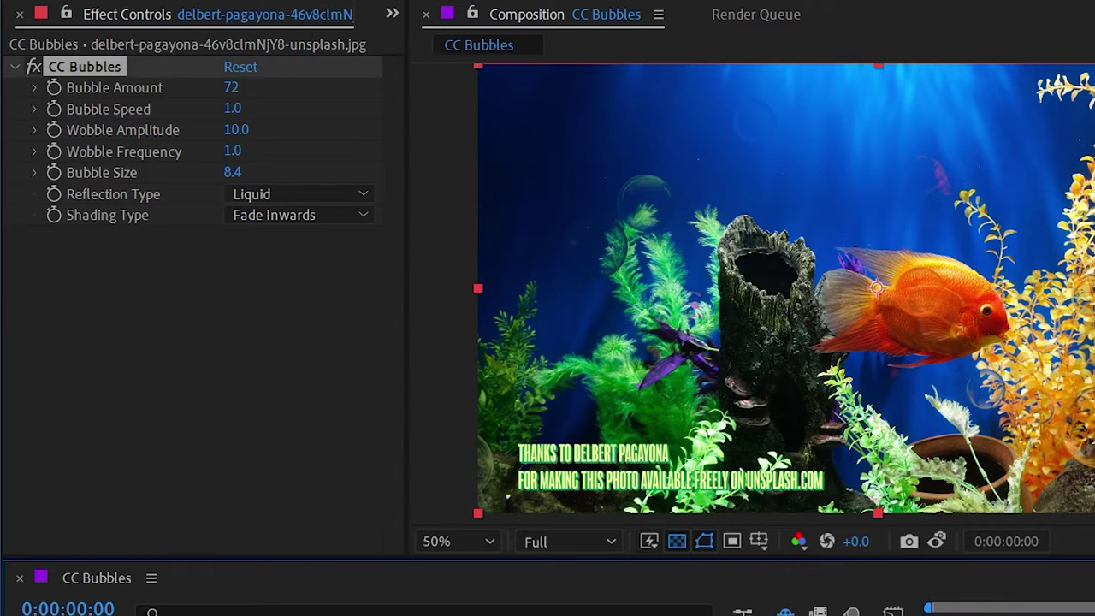
{"action": "key", "text": "space"}
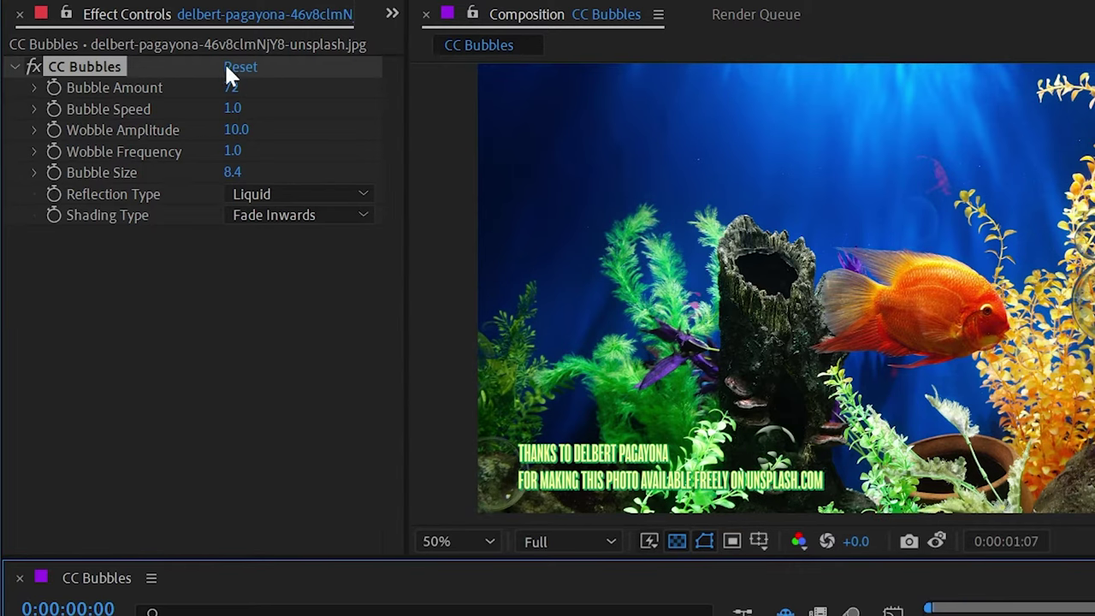
{"action": "left_click_drag", "start_coordinate": [231, 88], "coordinate": [862, 285]}
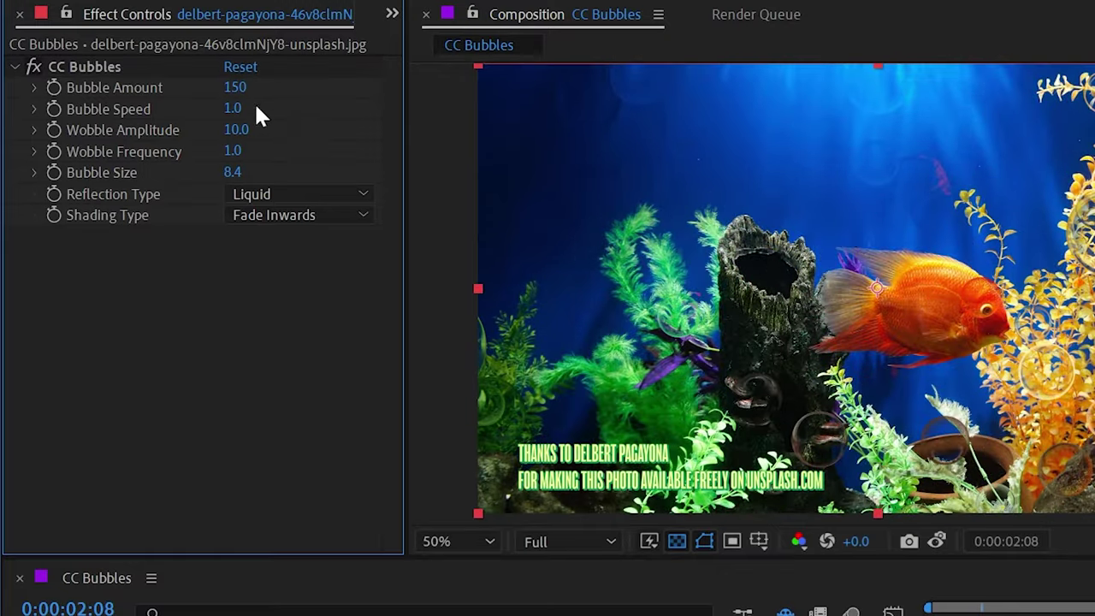
Step: Try CC Bubbles Bubble Speed values of 2.6, 0.3 and -6.4 with playback, and return it to 1
{"action": "left_click", "coordinate": [234, 104]}
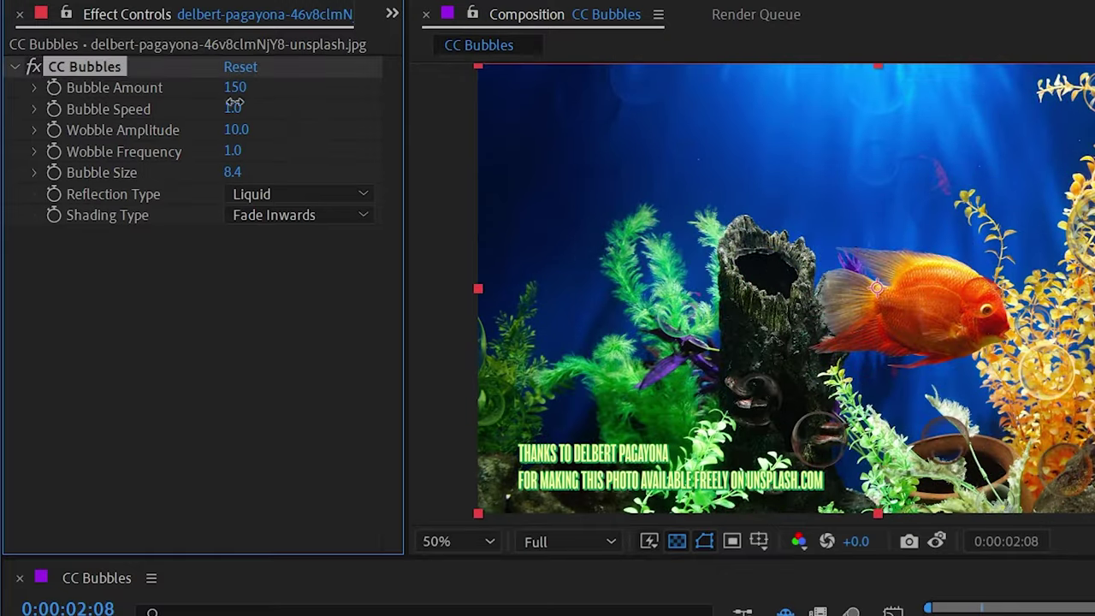
{"action": "left_click_drag", "start_coordinate": [359, 86], "coordinate": [437, 111]}
{"action": "left_click_drag", "start_coordinate": [982, 615], "coordinate": [862, 614]}
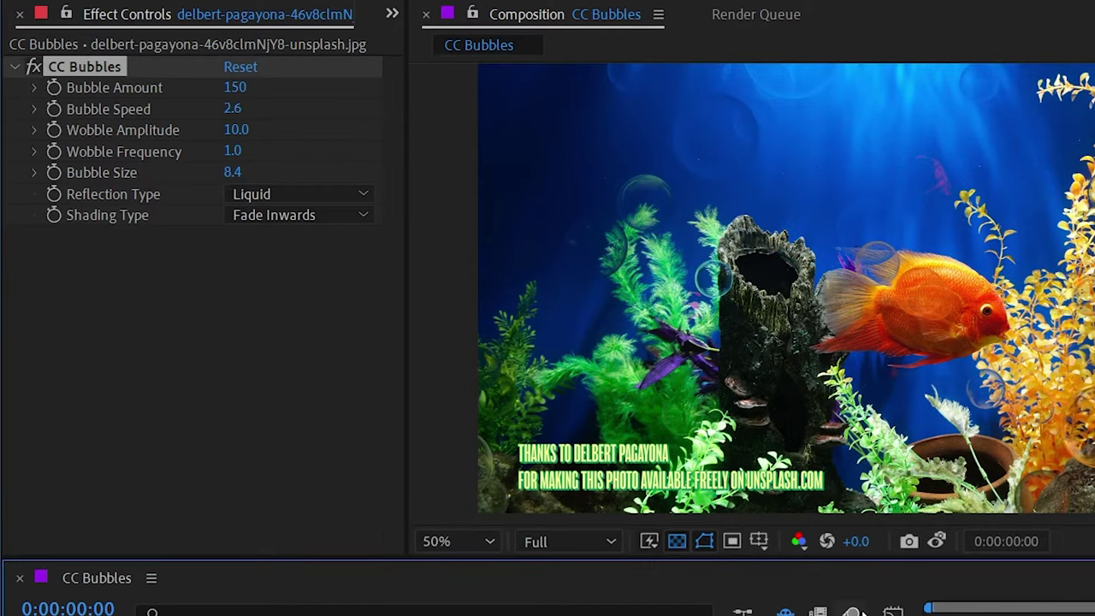
{"action": "key", "text": "space"}
{"action": "left_click_drag", "start_coordinate": [232, 109], "coordinate": [98, 99]}
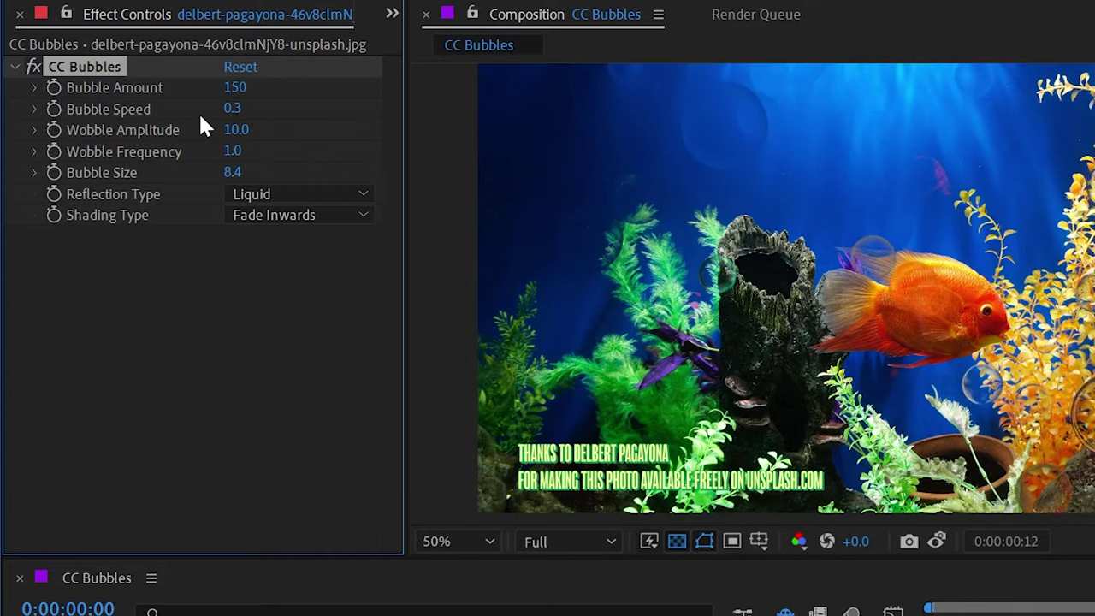
{"action": "left_click_drag", "start_coordinate": [234, 109], "coordinate": [165, 109]}
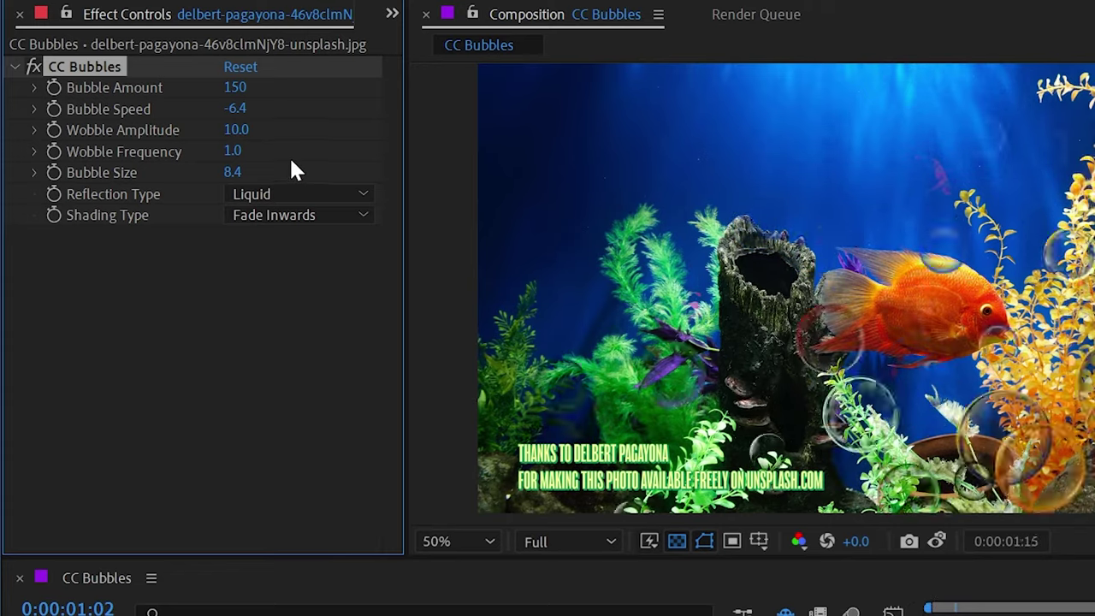
{"action": "left_click", "coordinate": [234, 109]}
{"action": "type", "text": "1"}
{"action": "key", "text": "Return"}
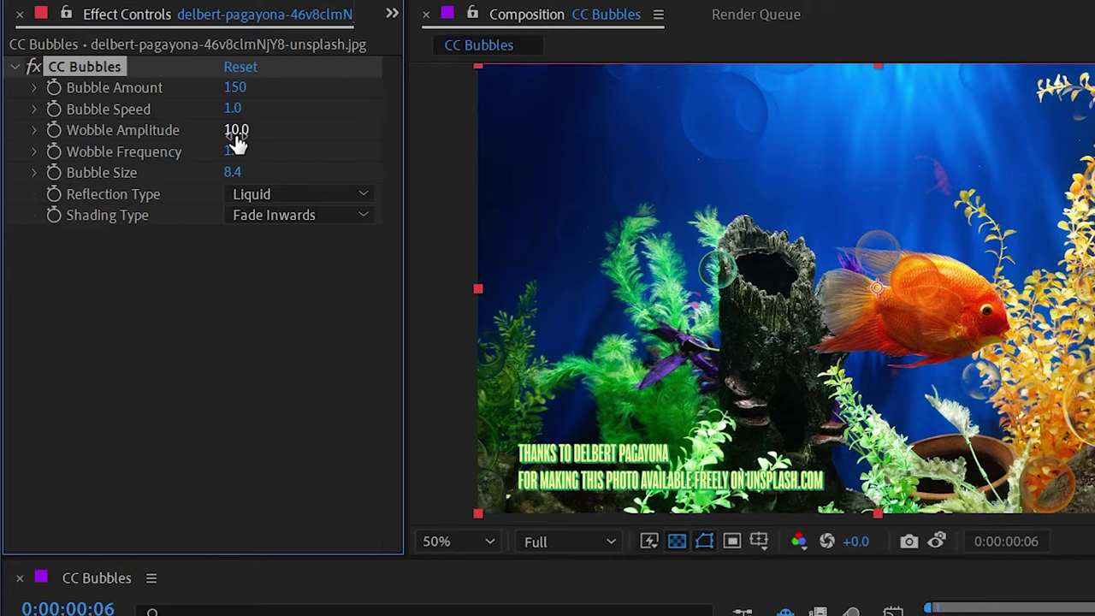
Step: Try several Wobble Amplitude values, ending at 65.2, and play the composition from the start
{"action": "left_click_drag", "start_coordinate": [236, 130], "coordinate": [281, 131]}
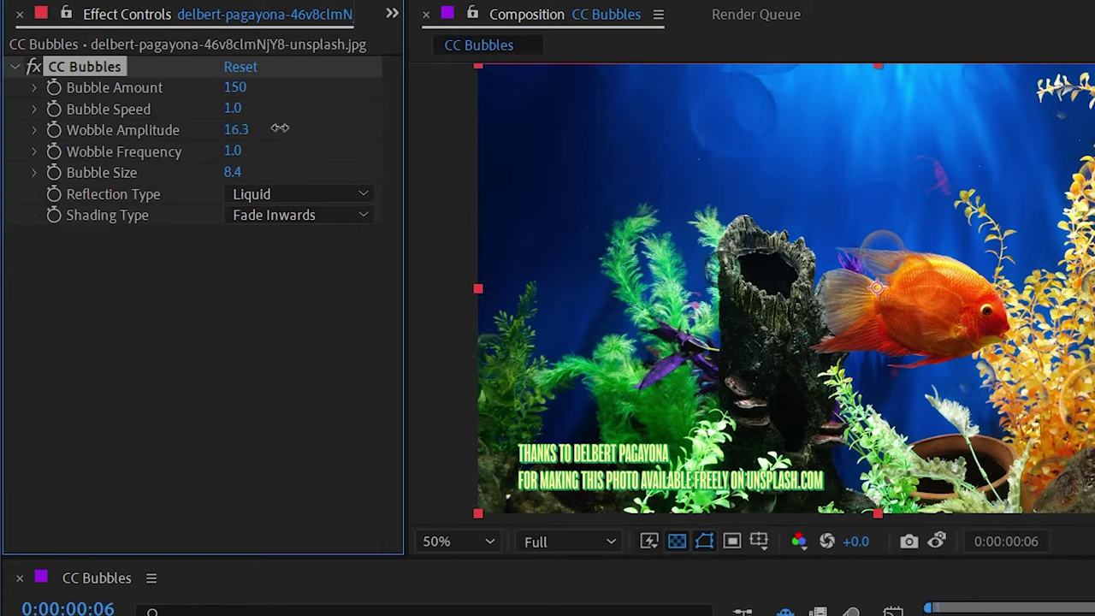
{"action": "left_click_drag", "start_coordinate": [85, 125], "coordinate": [920, 182]}
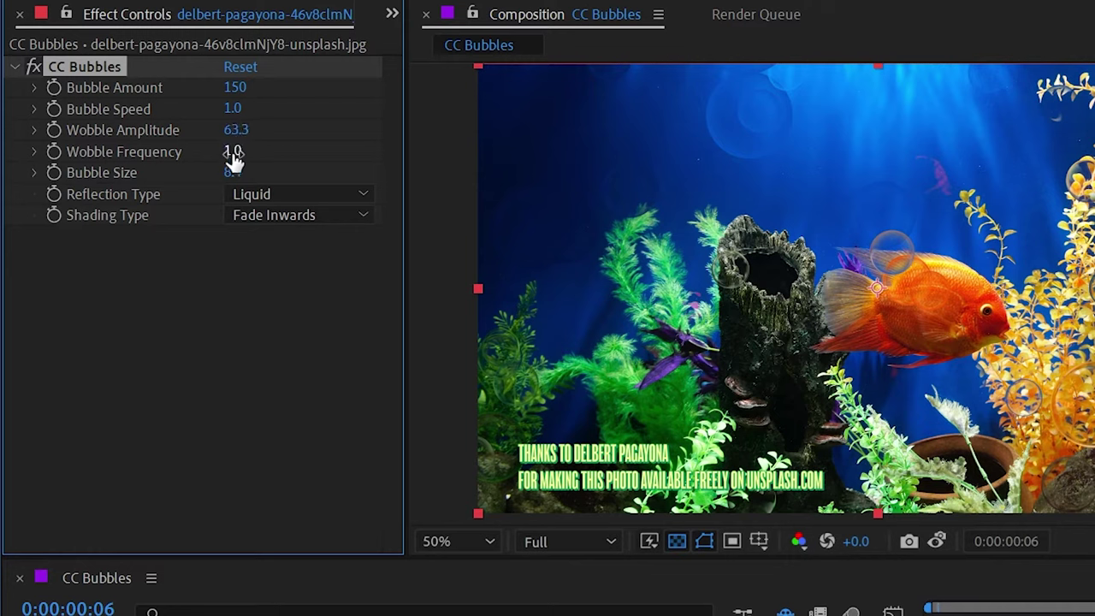
{"action": "left_click_drag", "start_coordinate": [231, 152], "coordinate": [253, 149]}
{"action": "left_click_drag", "start_coordinate": [248, 145], "coordinate": [638, 145]}
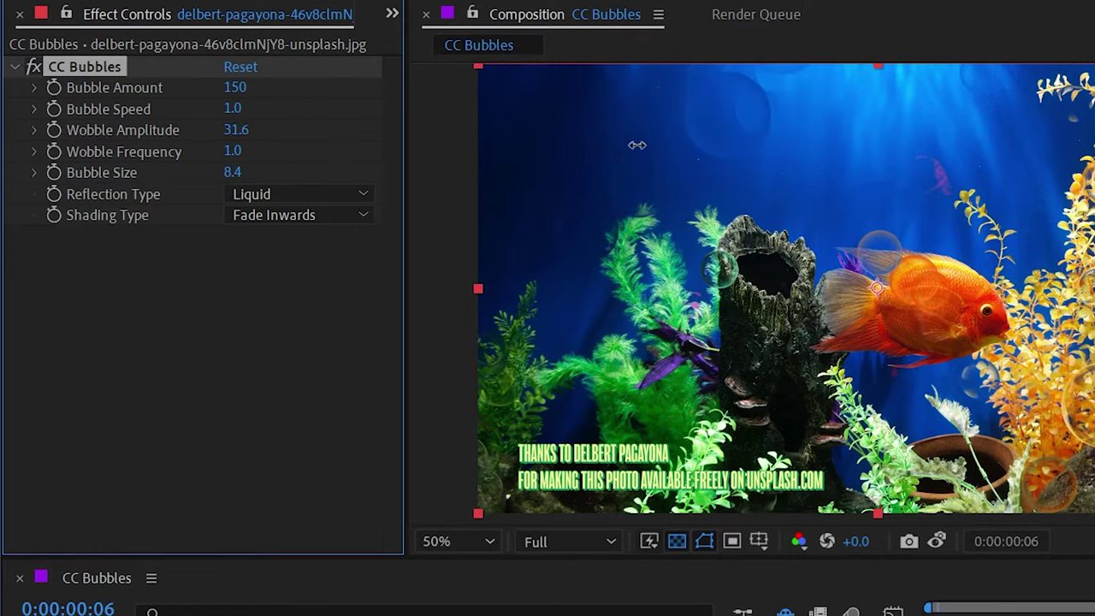
{"action": "key", "text": "Home"}
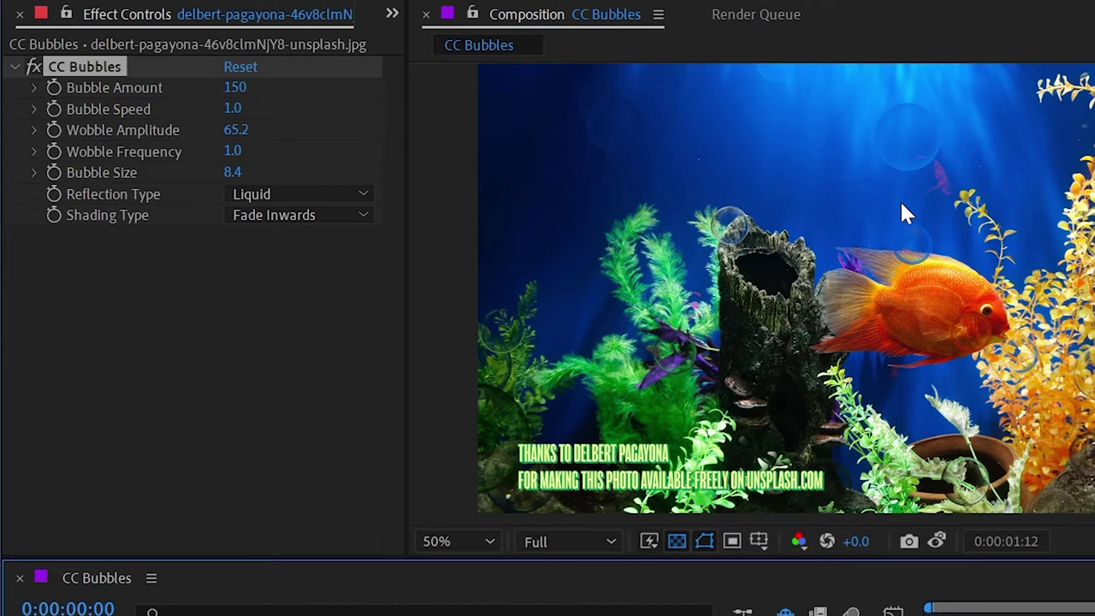
Step: Set the Wobble Frequency to 2 and try Wobble Amplitude values of 20.4 and 12.4
{"action": "left_click", "coordinate": [233, 151]}
{"action": "type", "text": "2"}
{"action": "key", "text": "Return"}
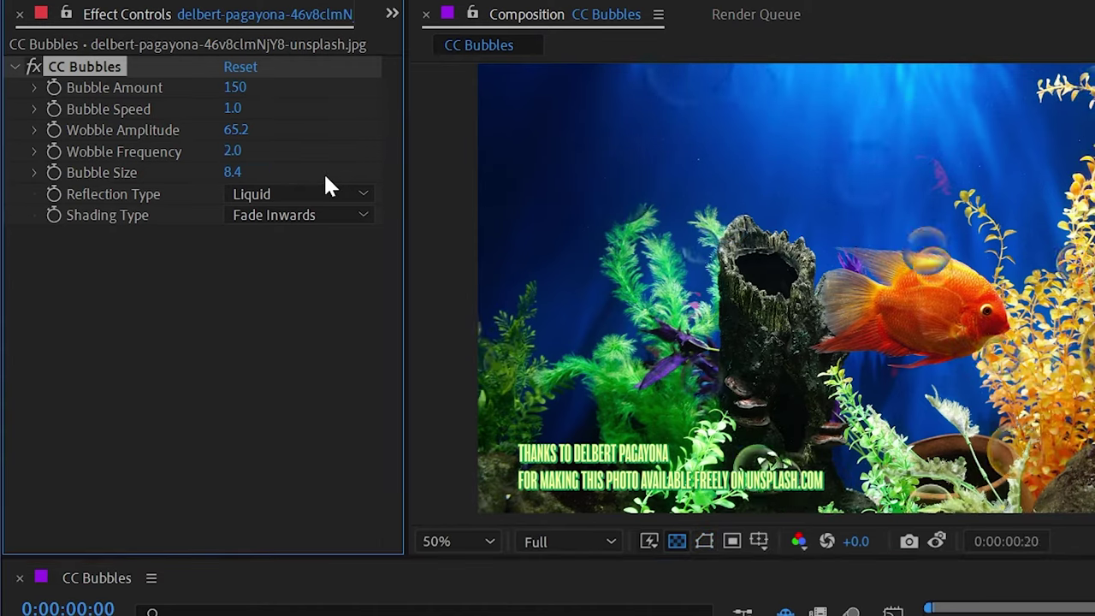
{"action": "left_click", "coordinate": [236, 132]}
{"action": "type", "text": "20.4"}
{"action": "key", "text": "Return"}
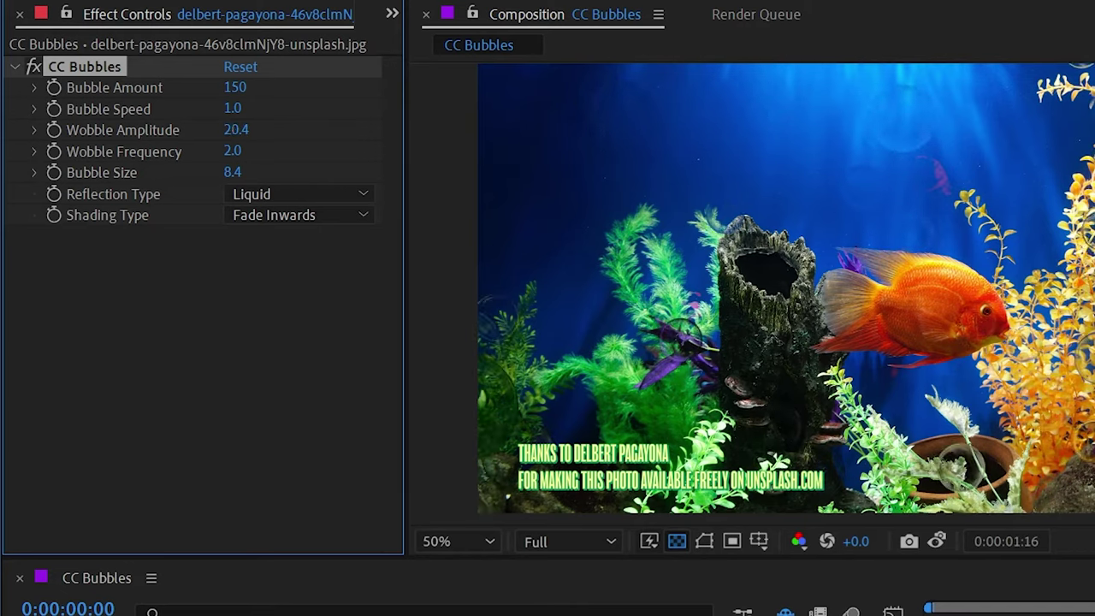
{"action": "left_click_drag", "start_coordinate": [236, 130], "coordinate": [17, 211]}
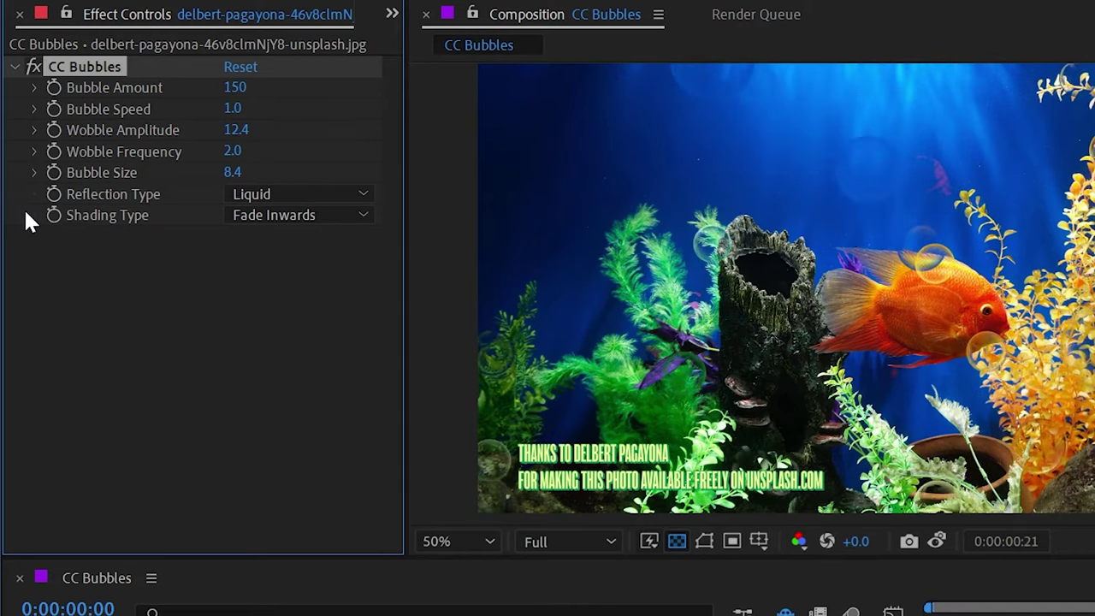
Step: Set Bubble Speed to 4.5, Bubble Size to 2.3 and Bubble Amount to 1155, and play back the composition
{"action": "left_click_drag", "start_coordinate": [231, 108], "coordinate": [381, 106]}
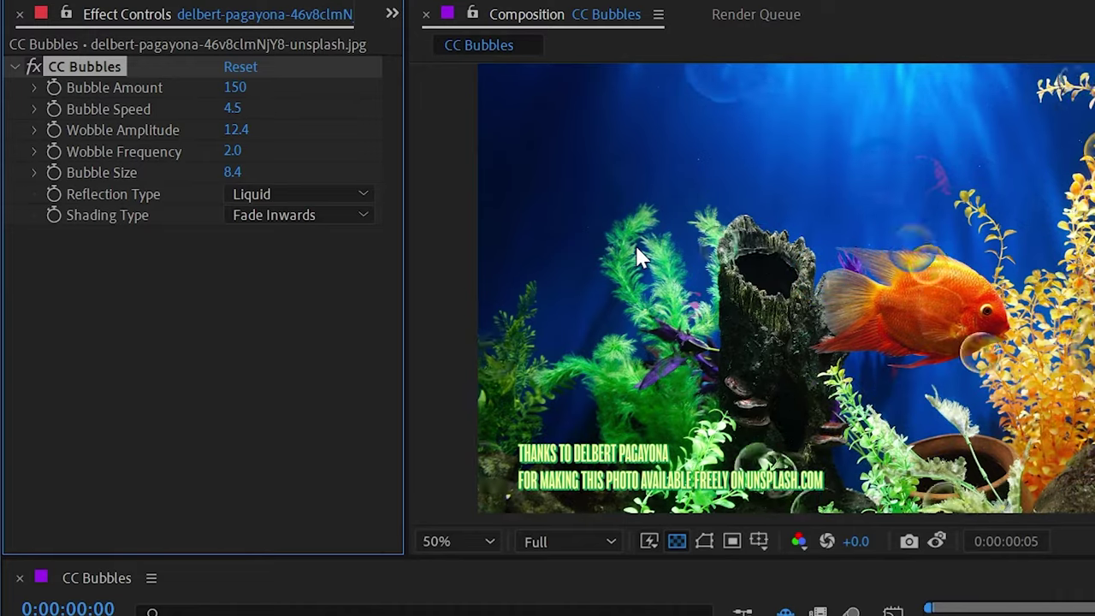
{"action": "left_click_drag", "start_coordinate": [240, 171], "coordinate": [167, 177]}
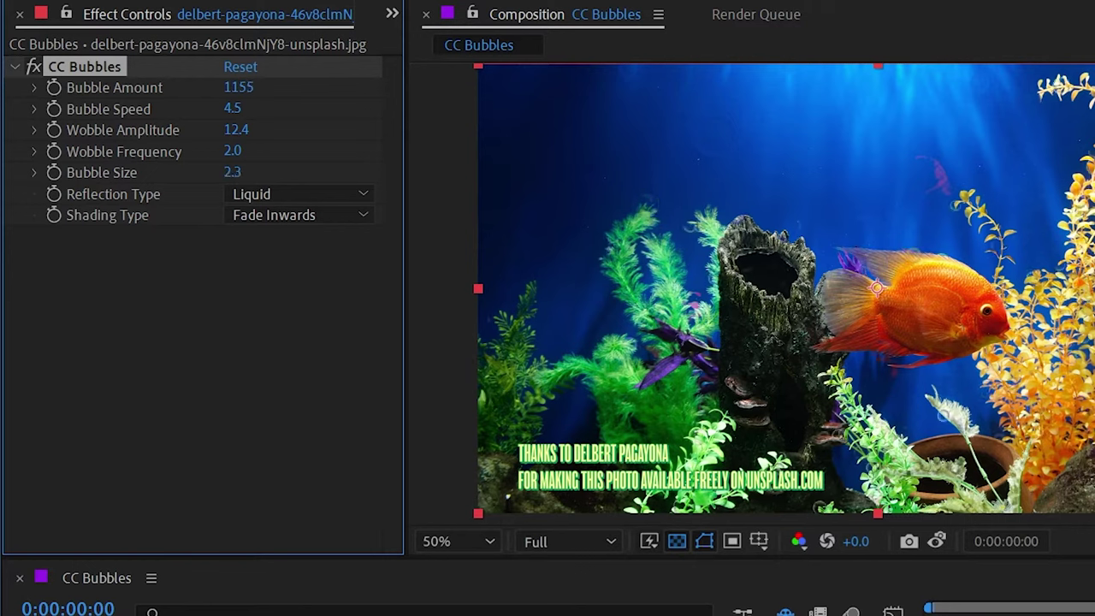
{"action": "key", "text": "space"}
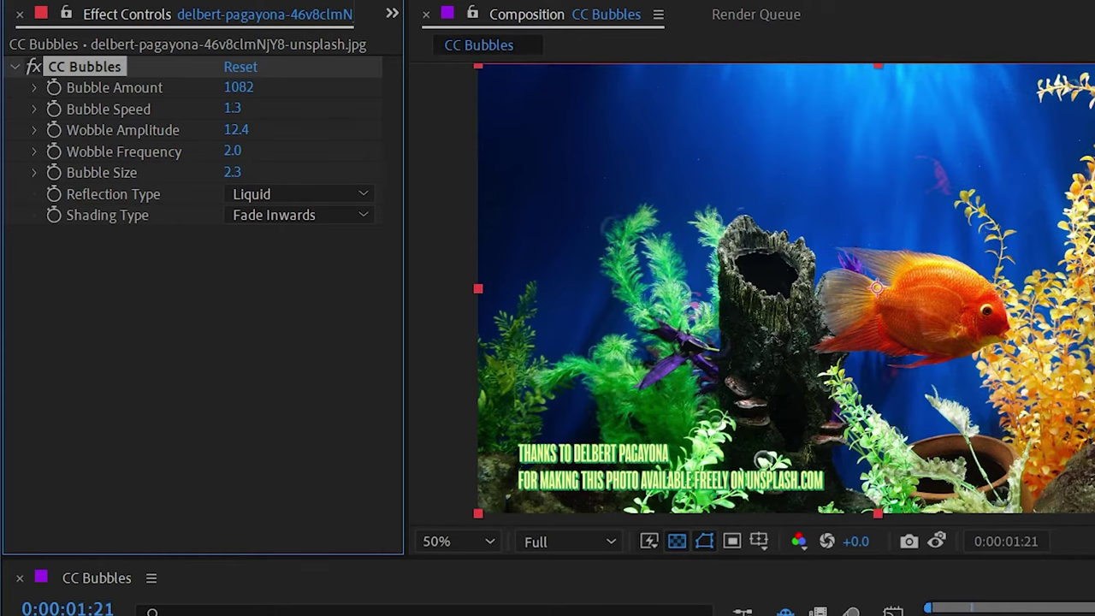
Step: Set Bubble Speed to 3.3 and Bubble Size to 1.7, and play back the small, dense bubbles
{"action": "left_click_drag", "start_coordinate": [233, 109], "coordinate": [368, 112]}
{"action": "left_click_drag", "start_coordinate": [234, 172], "coordinate": [152, 168]}
{"action": "left_click_drag", "start_coordinate": [233, 109], "coordinate": [372, 100]}
{"action": "key", "text": "space"}
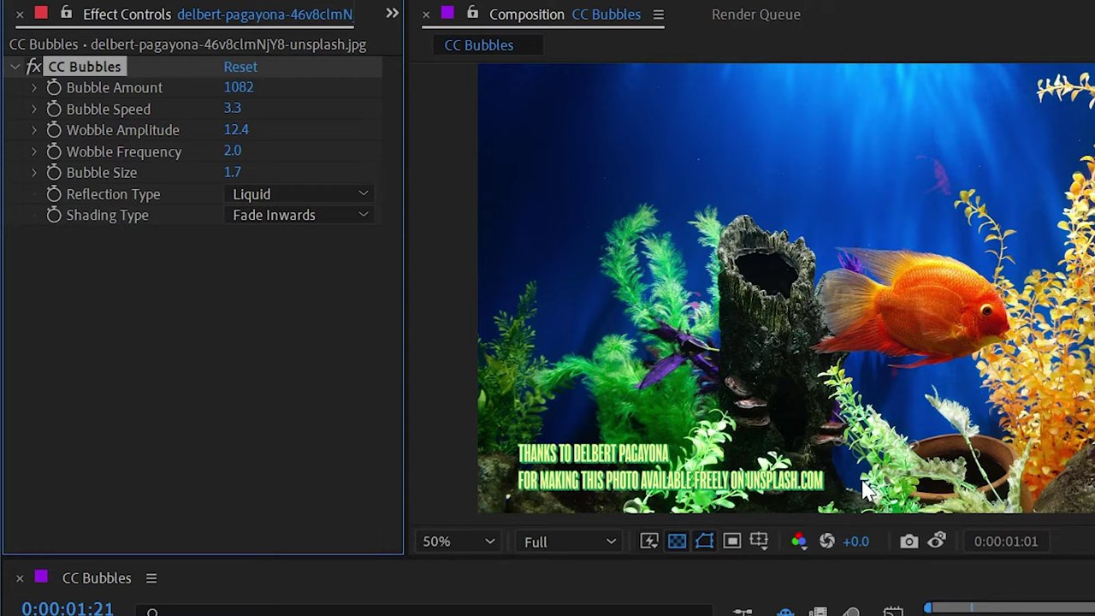
{"action": "key", "text": "space"}
Step: Reset the CC Bubbles effect to its defaults and set the Bubble Size to 14.0
{"action": "left_click", "coordinate": [245, 70]}
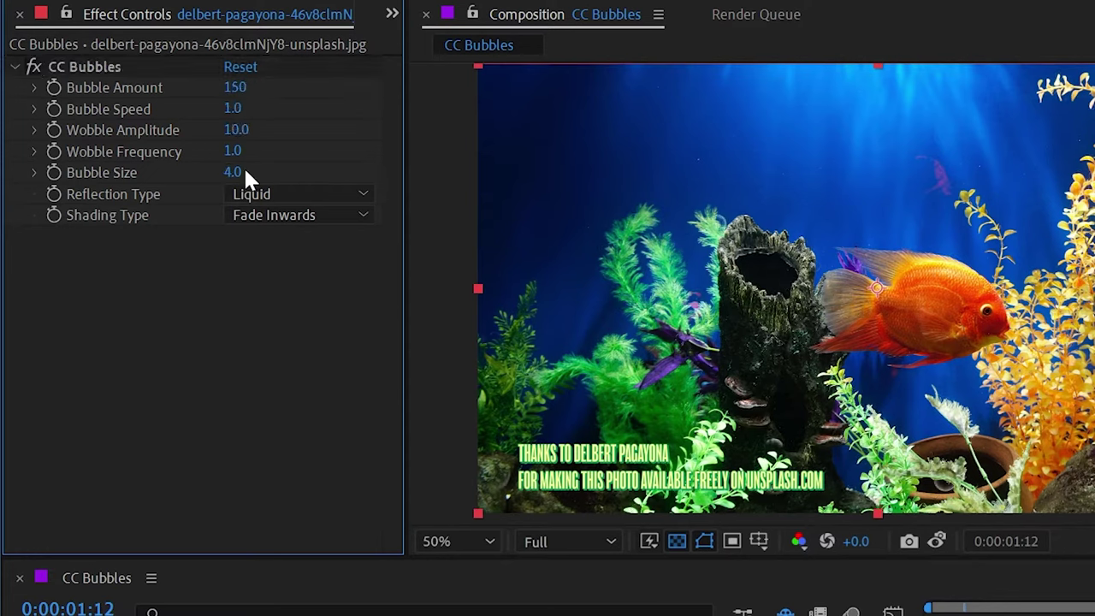
{"action": "left_click_drag", "start_coordinate": [244, 168], "coordinate": [330, 167]}
{"action": "scroll", "coordinate": [870, 296], "scroll_direction": "up", "scroll_amount": 1}
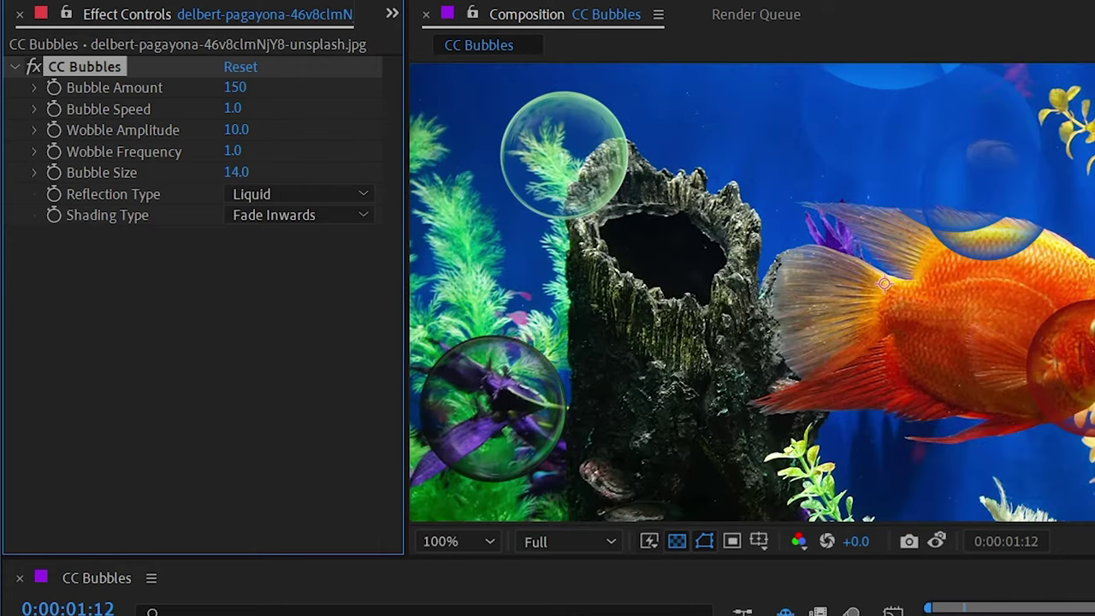
{"action": "left_click_drag", "start_coordinate": [1094, 288], "coordinate": [616, 242]}
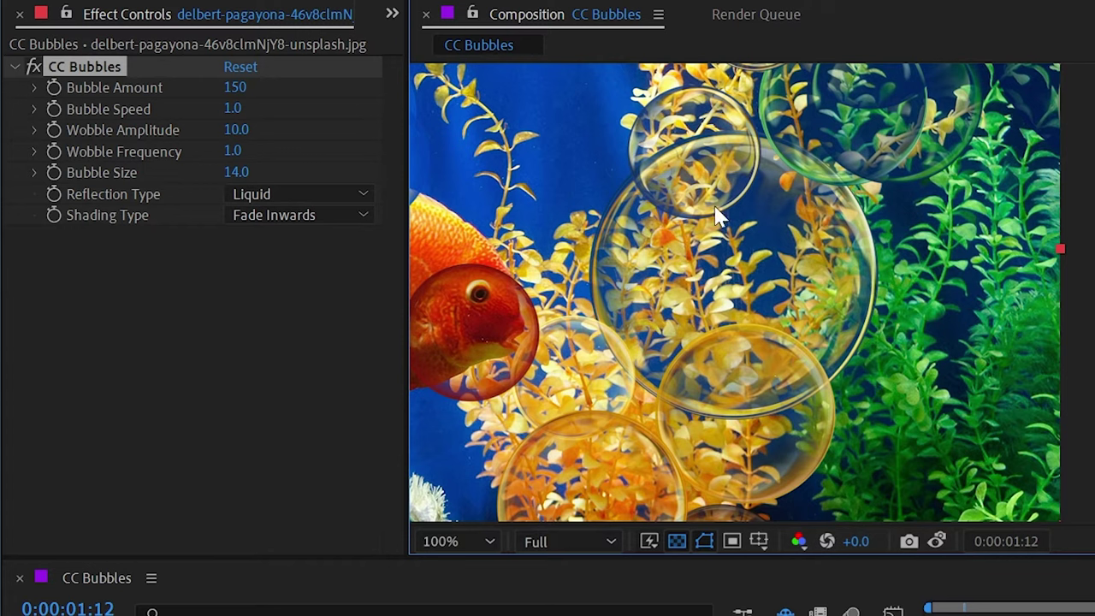
Step: Try the Metal Reflection Type with a playback over the fish and yellow plant, and return it to Liquid
{"action": "left_click", "coordinate": [278, 190]}
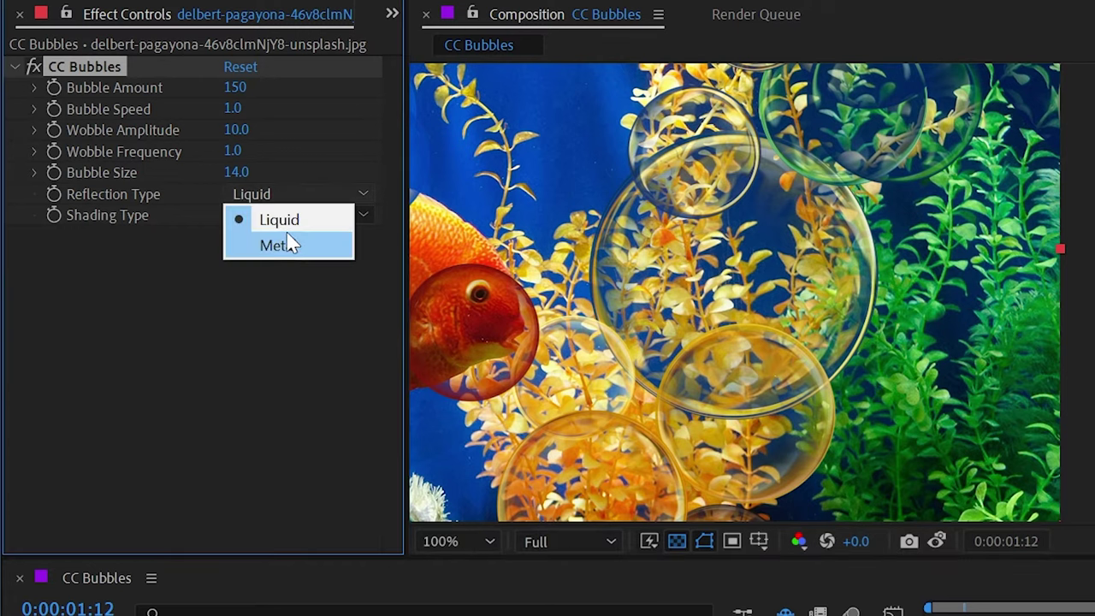
{"action": "left_click", "coordinate": [289, 239]}
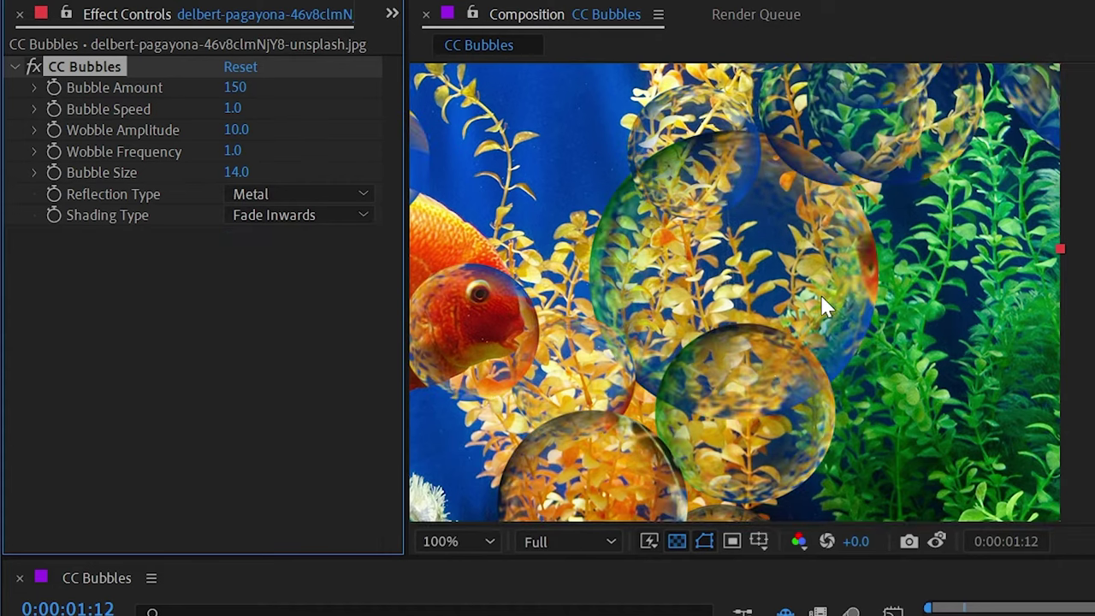
{"action": "left_click_drag", "start_coordinate": [567, 350], "coordinate": [831, 382]}
{"action": "scroll", "coordinate": [920, 308], "scroll_direction": "down", "scroll_amount": 3}
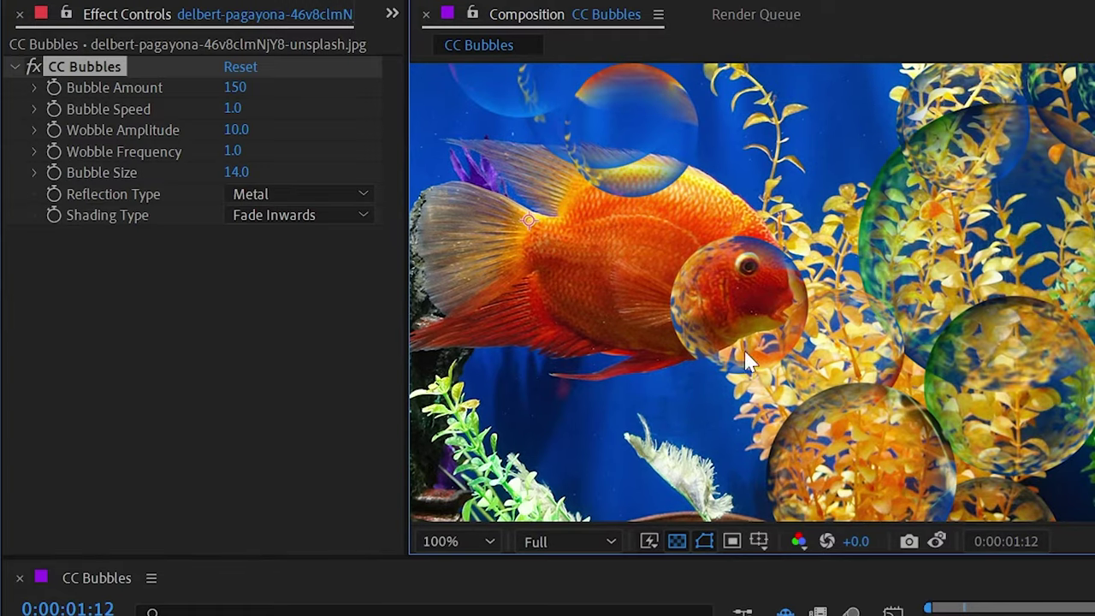
{"action": "key", "text": "space"}
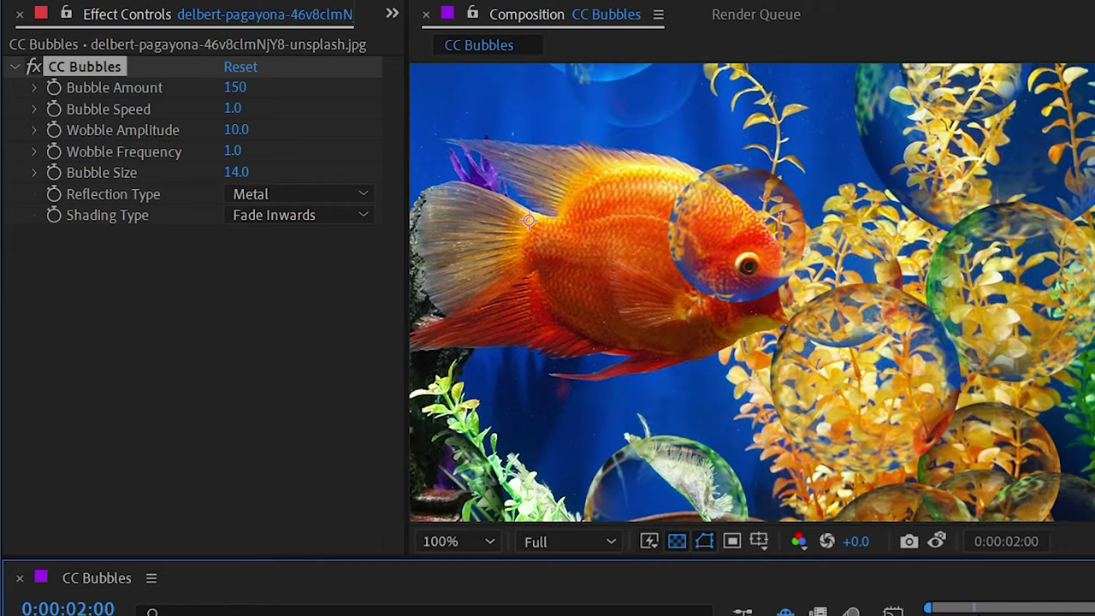
{"action": "key", "text": "space"}
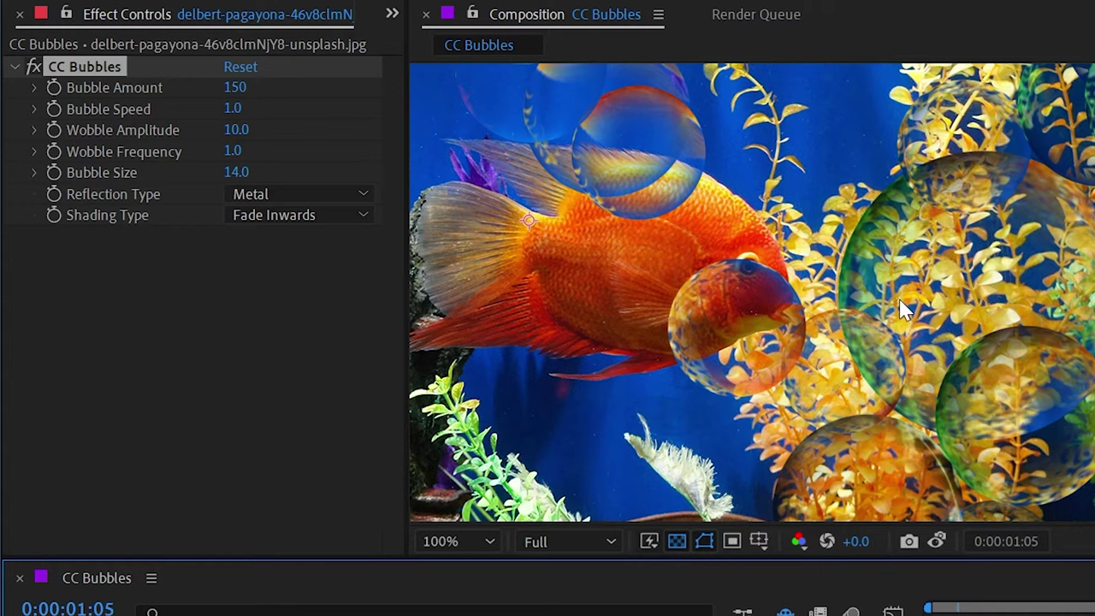
{"action": "left_click", "coordinate": [304, 195]}
{"action": "left_click", "coordinate": [309, 221]}
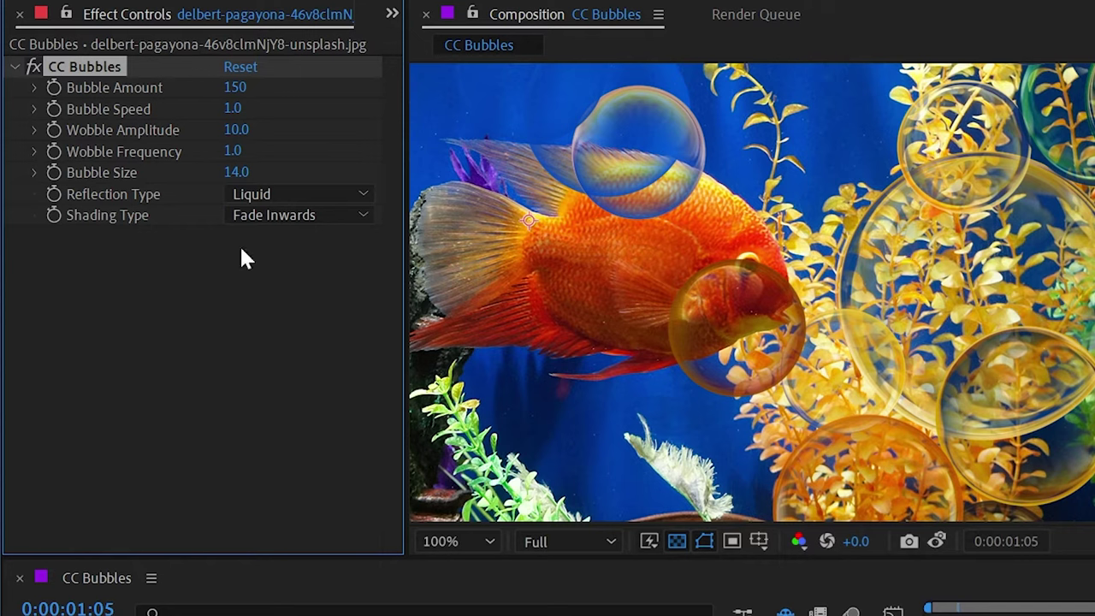
Step: Try the Fade Outwards Shading Type on the liquid bubbles and play back the composition
{"action": "left_click", "coordinate": [289, 215]}
{"action": "left_click", "coordinate": [354, 345]}
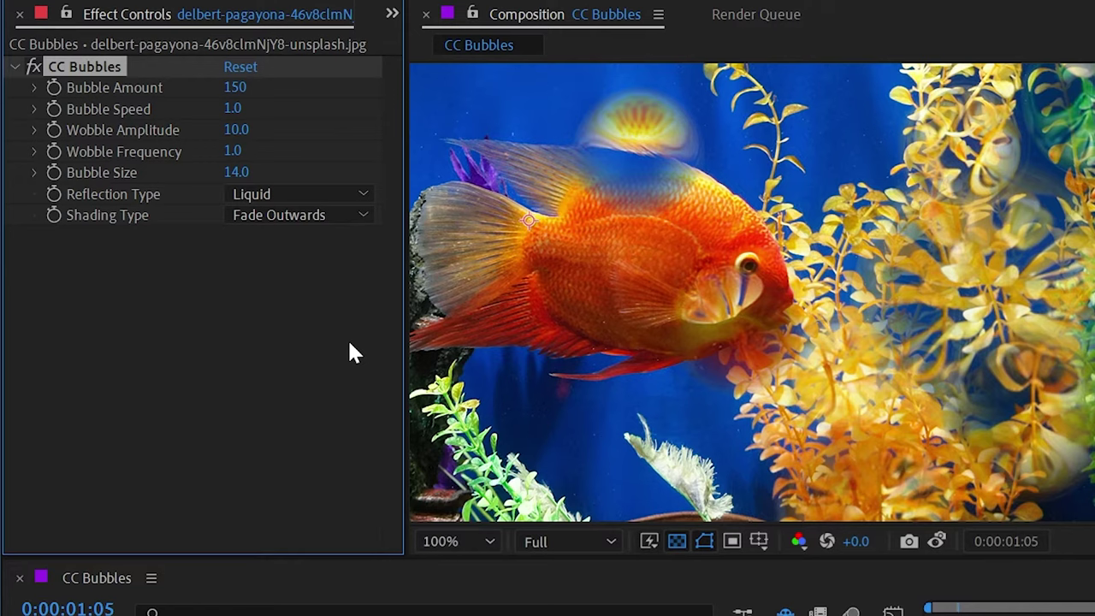
{"action": "key", "text": "space"}
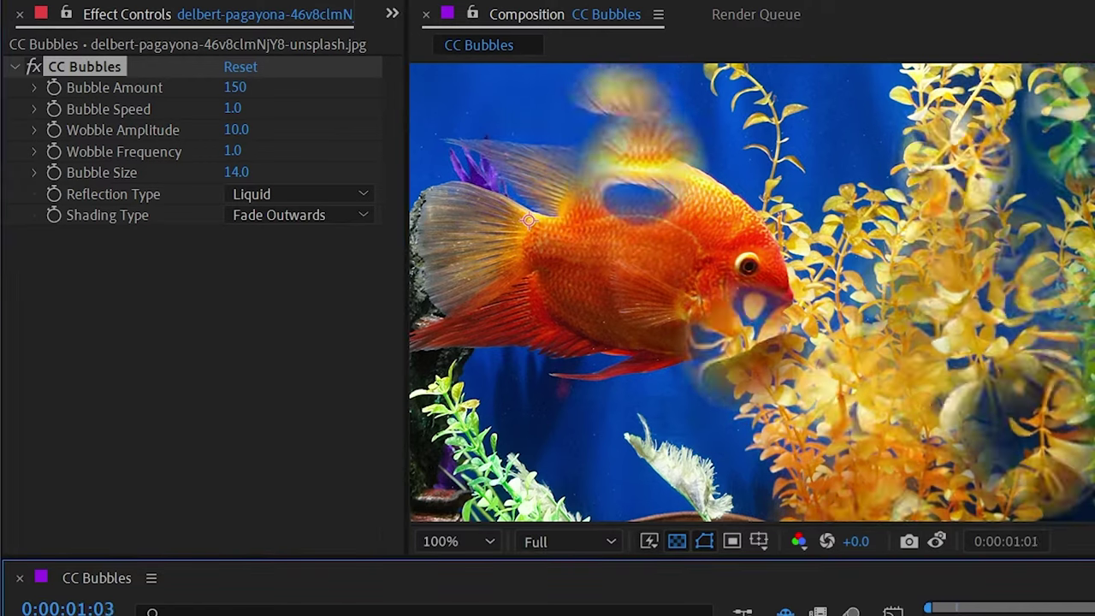
{"action": "key", "text": "space"}
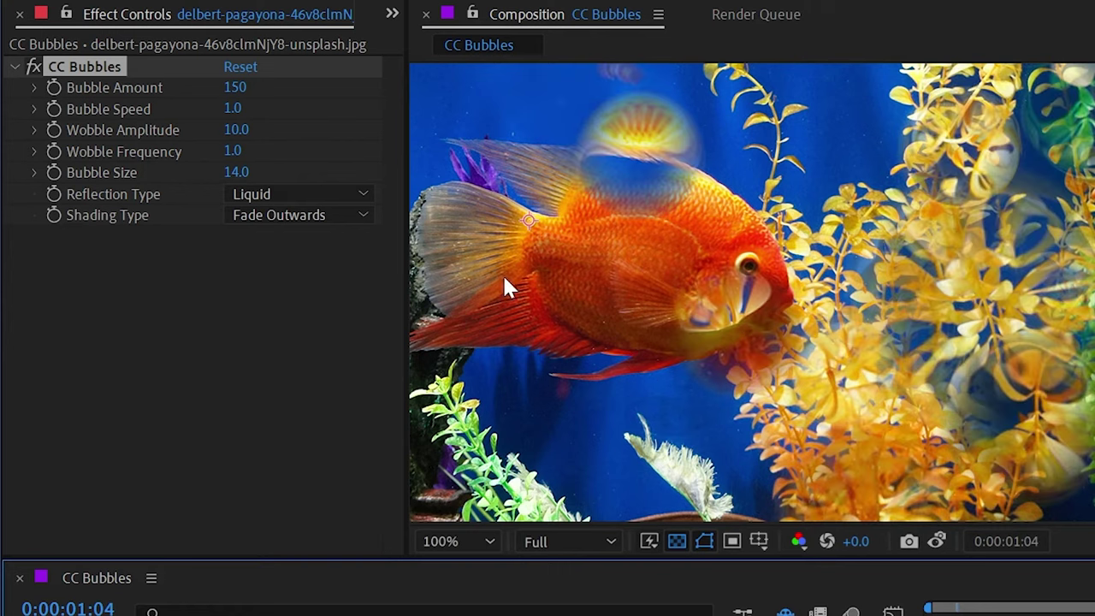
Step: Compare the Metal Reflection Type under Fade Outwards shading, and switch it back to Liquid
{"action": "left_click", "coordinate": [275, 196]}
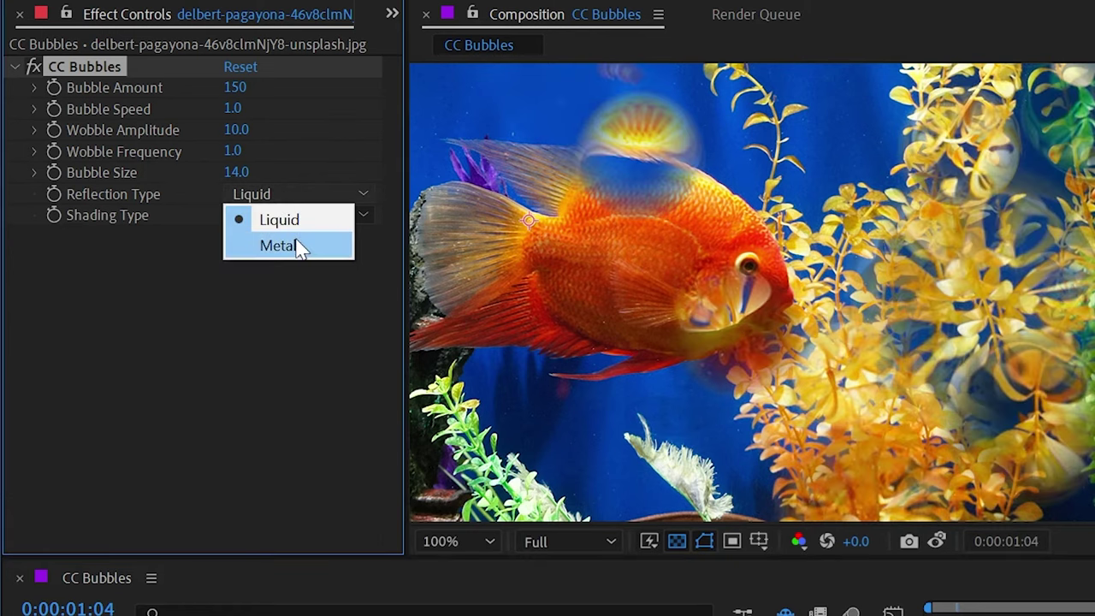
{"action": "left_click", "coordinate": [294, 248]}
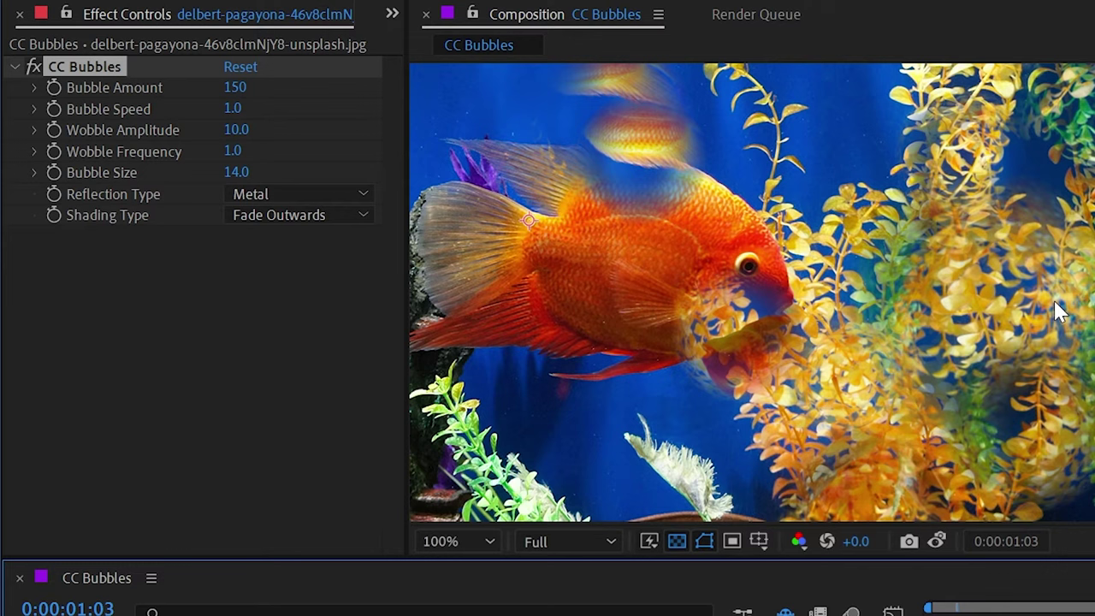
{"action": "left_click", "coordinate": [271, 190]}
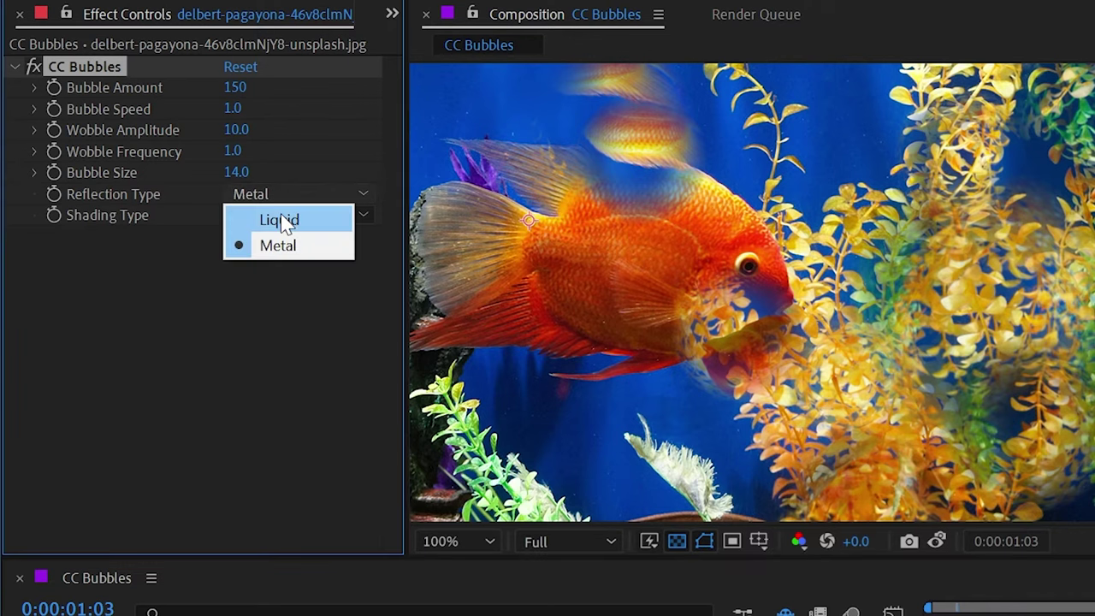
{"action": "left_click", "coordinate": [282, 220]}
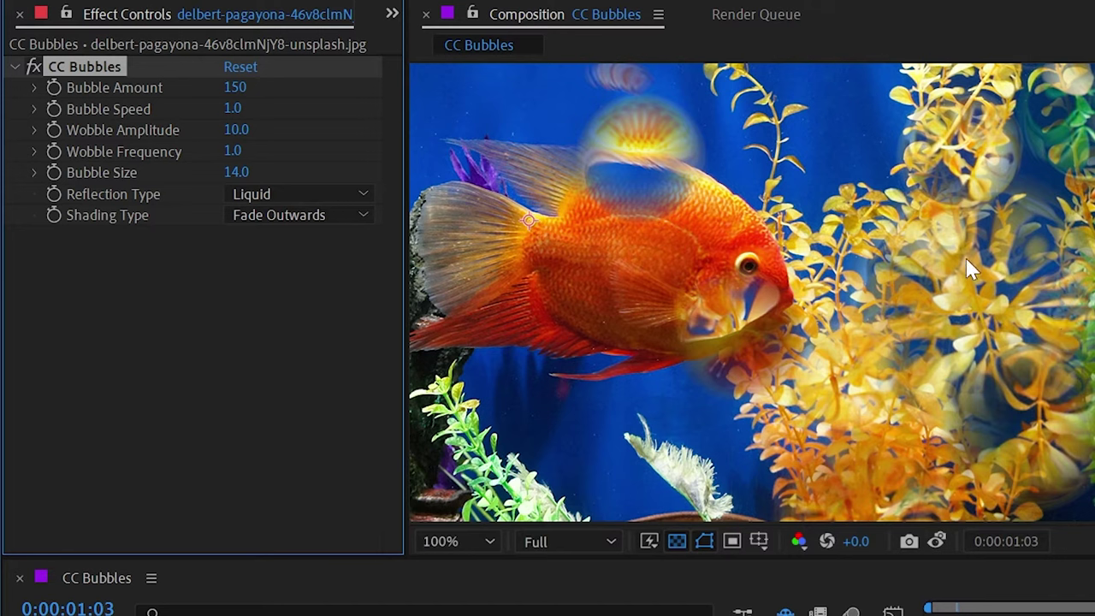
Step: Try the Lighten Shading Type on the bubbles, and set it to Darken
{"action": "left_click", "coordinate": [314, 215]}
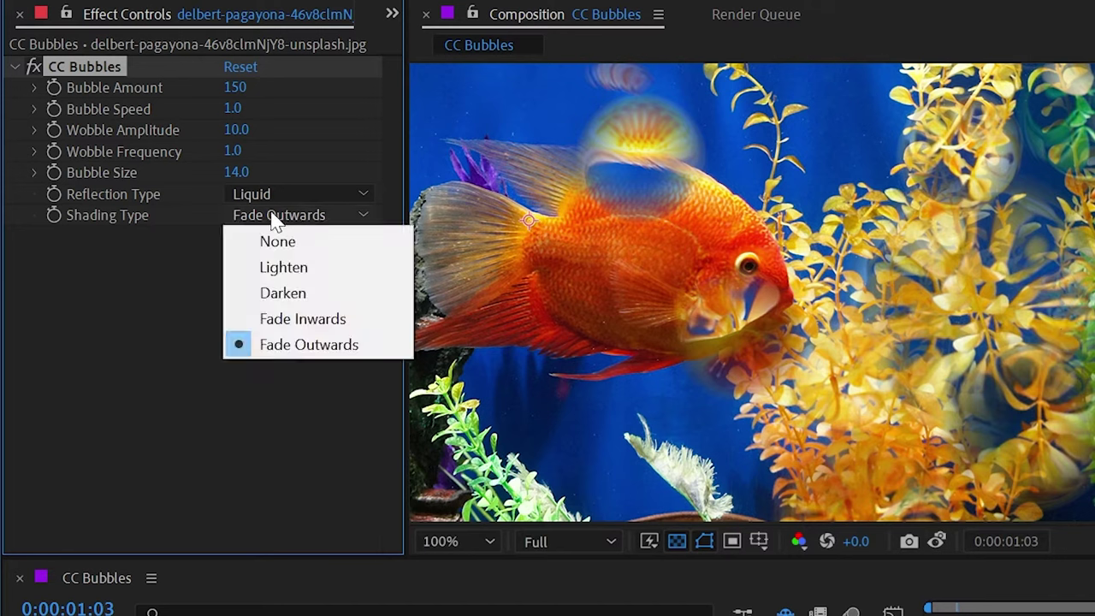
{"action": "left_click", "coordinate": [304, 268]}
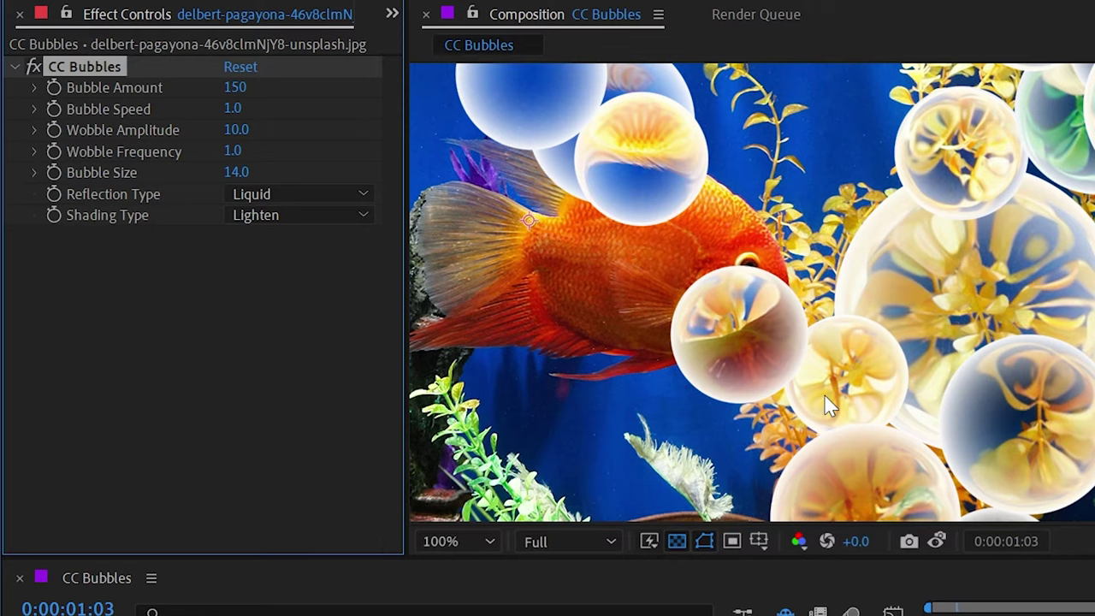
{"action": "left_click", "coordinate": [263, 216]}
{"action": "left_click", "coordinate": [282, 294]}
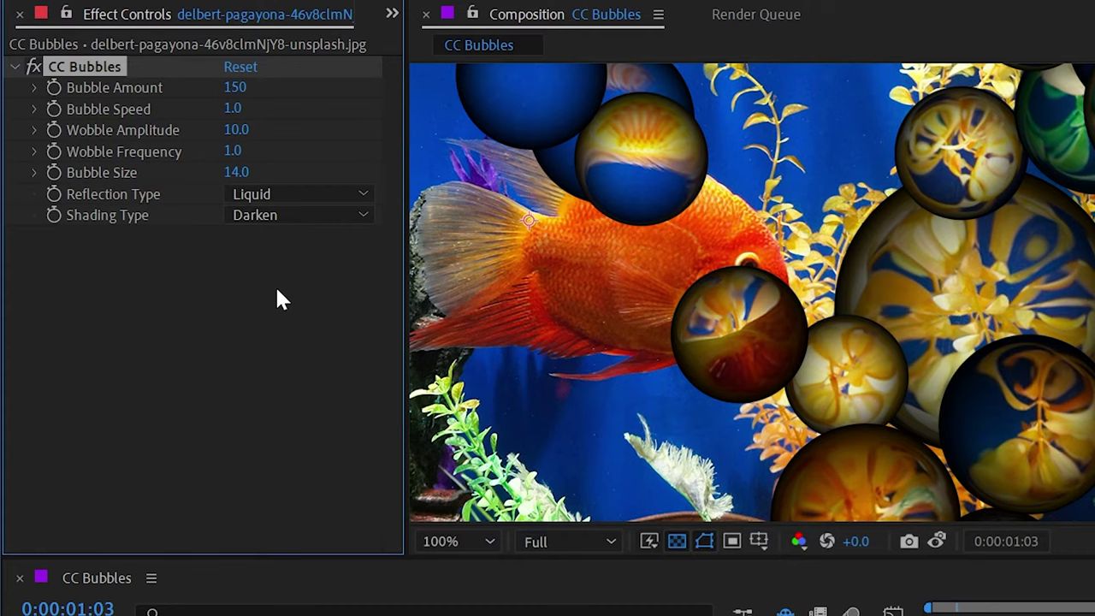
Step: Set the bubbles' Shading Type to None and scrub the composition over the green plants beside the hollow log
{"action": "left_click", "coordinate": [275, 216]}
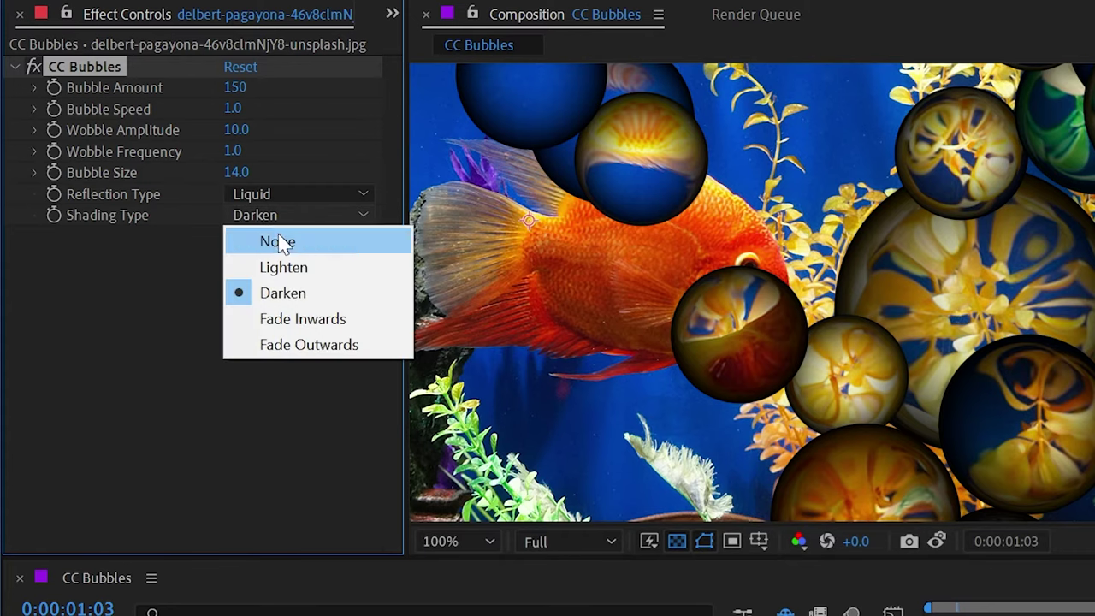
{"action": "left_click", "coordinate": [282, 243]}
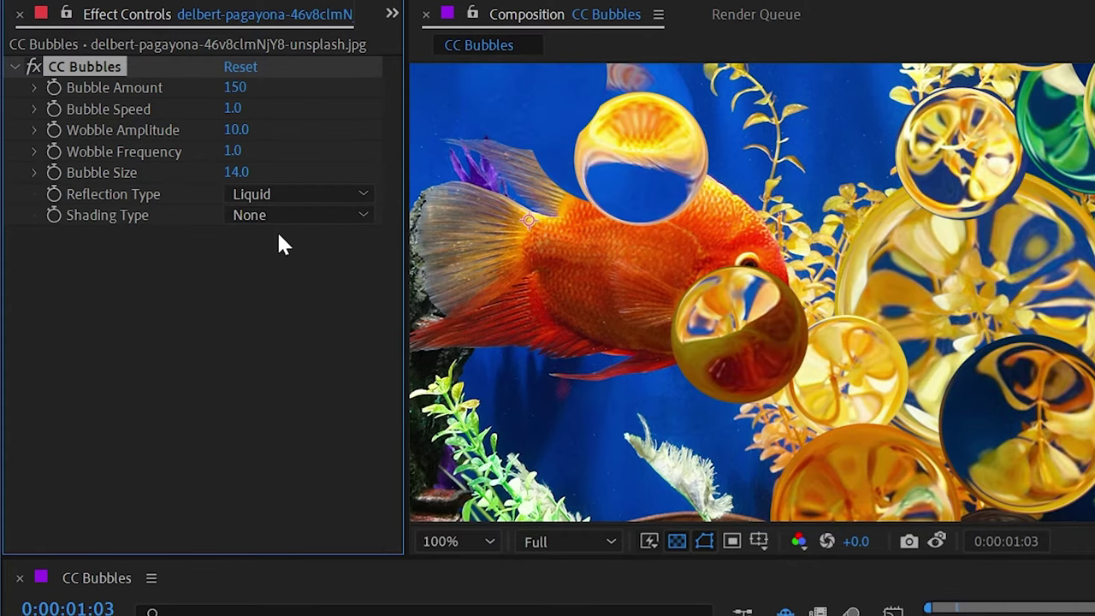
{"action": "scroll", "coordinate": [810, 253], "scroll_direction": "down", "scroll_amount": 2}
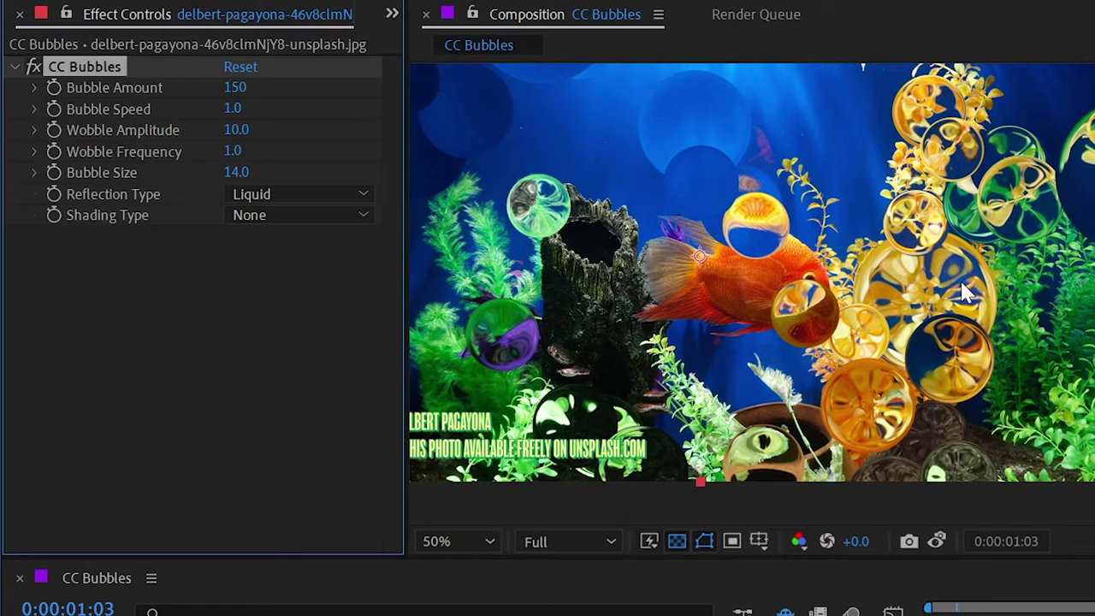
{"action": "left_click_drag", "start_coordinate": [671, 285], "coordinate": [869, 295]}
{"action": "scroll", "coordinate": [869, 291], "scroll_direction": "up", "scroll_amount": 1}
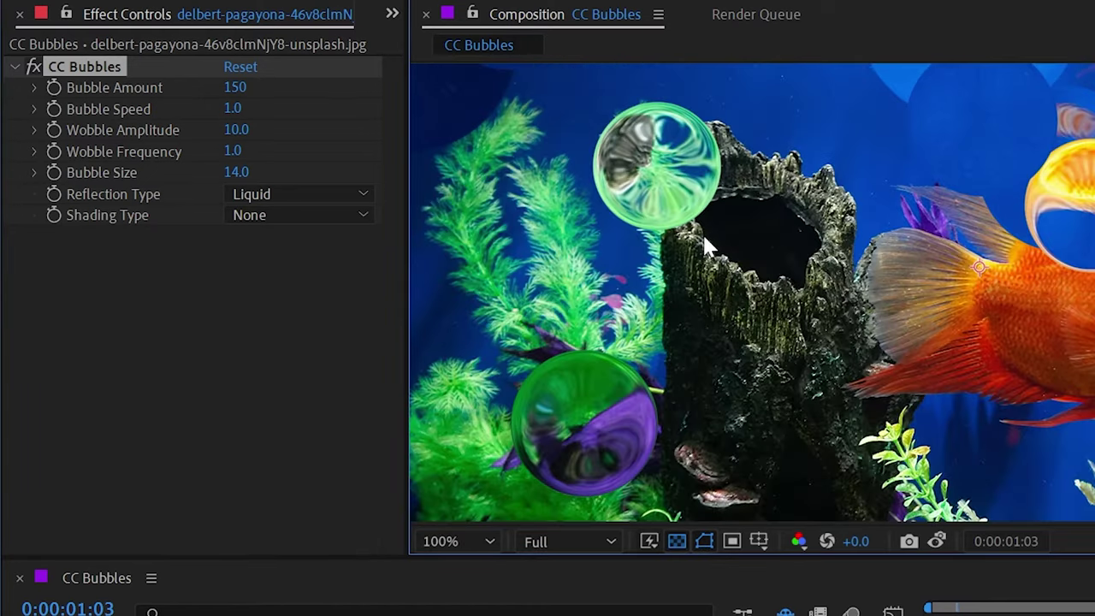
{"action": "left_click_drag", "start_coordinate": [785, 196], "coordinate": [919, 263]}
{"action": "left_click_drag", "start_coordinate": [956, 614], "coordinate": [929, 614]}
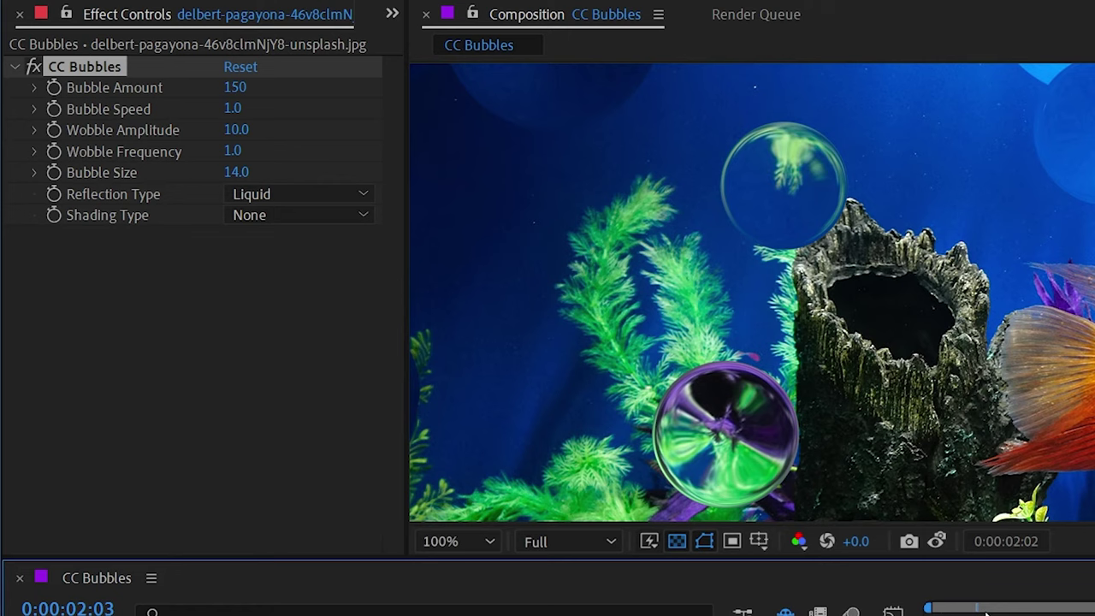
Step: Try the Metal Reflection Type on the unshaded bubbles, scrubbing forward to compare, and switch it back to Liquid
{"action": "left_click", "coordinate": [286, 195]}
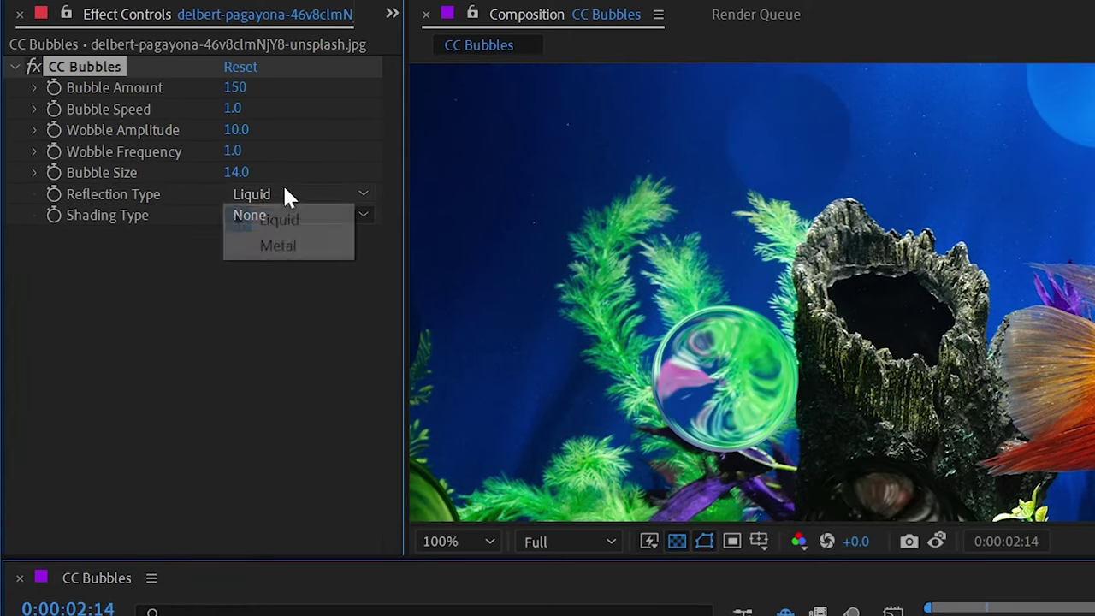
{"action": "left_click", "coordinate": [288, 244]}
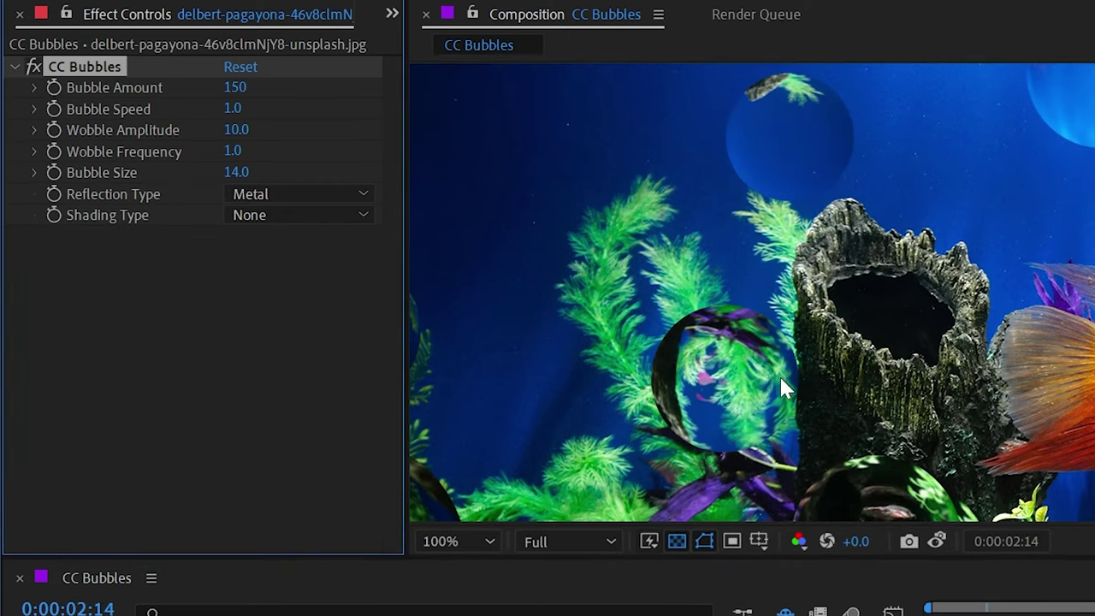
{"action": "mouse_move", "coordinate": [974, 614]}
{"action": "left_mouse_down"}
{"action": "mouse_move", "coordinate": [956, 615]}
{"action": "mouse_move", "coordinate": [966, 615]}
{"action": "left_mouse_up"}
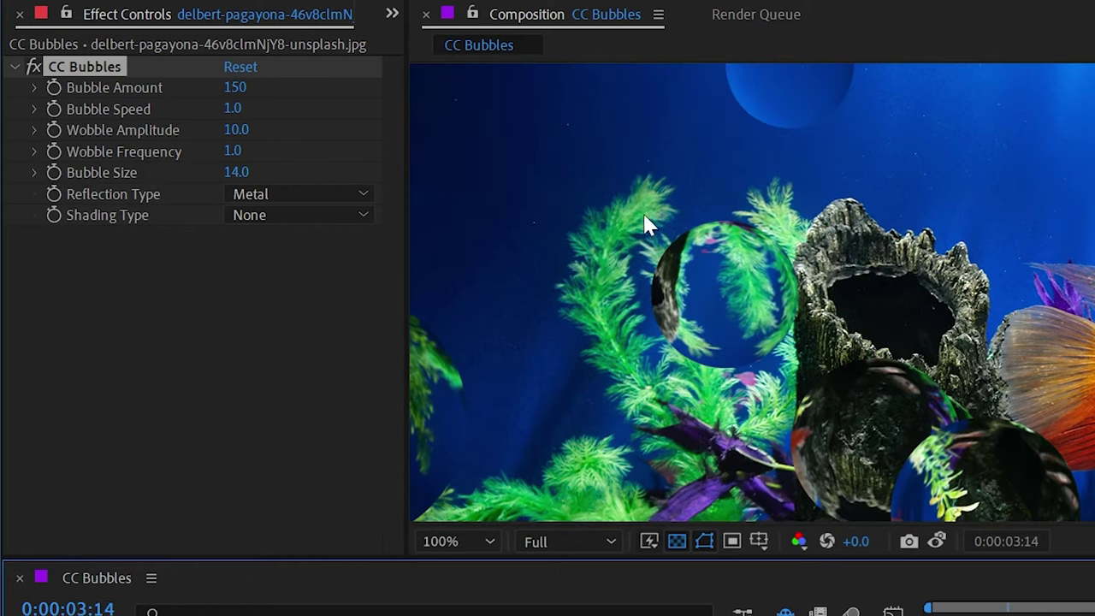
{"action": "left_click", "coordinate": [43, 66]}
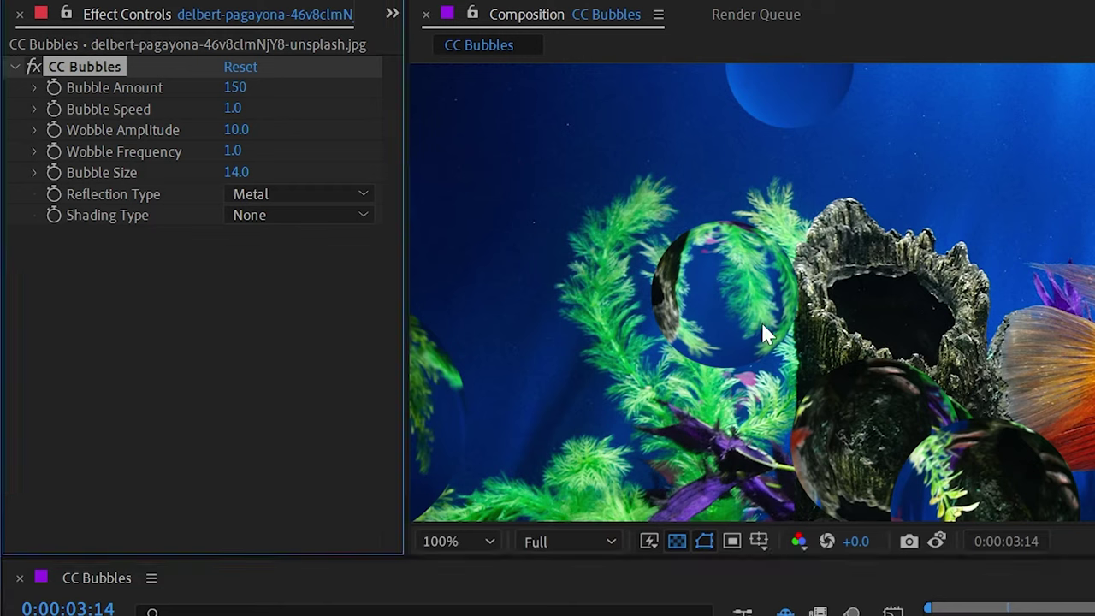
{"action": "left_click", "coordinate": [252, 196]}
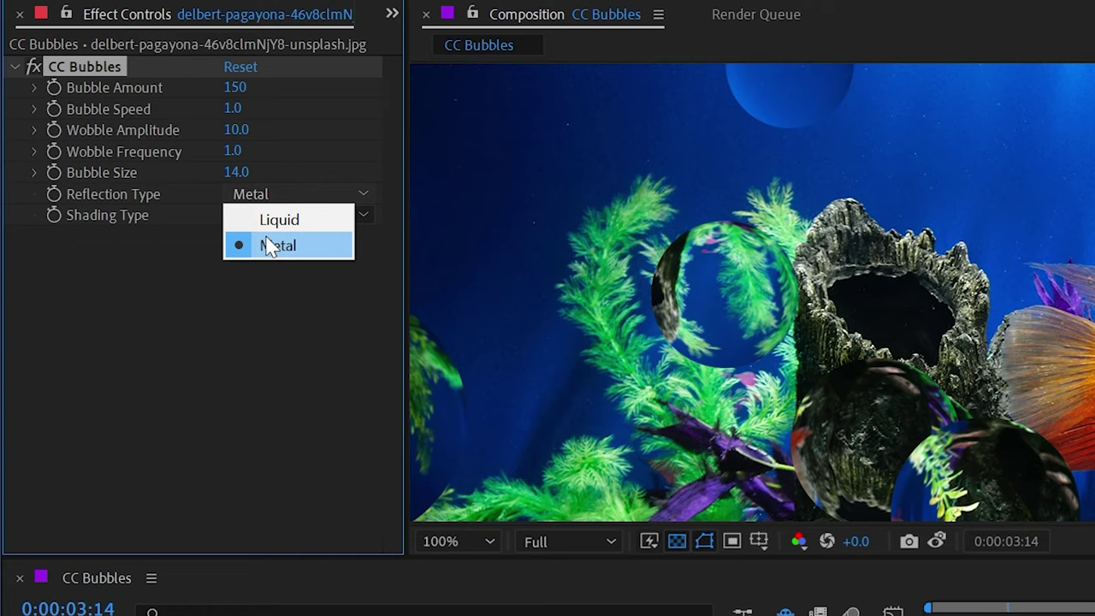
{"action": "left_click", "coordinate": [268, 219]}
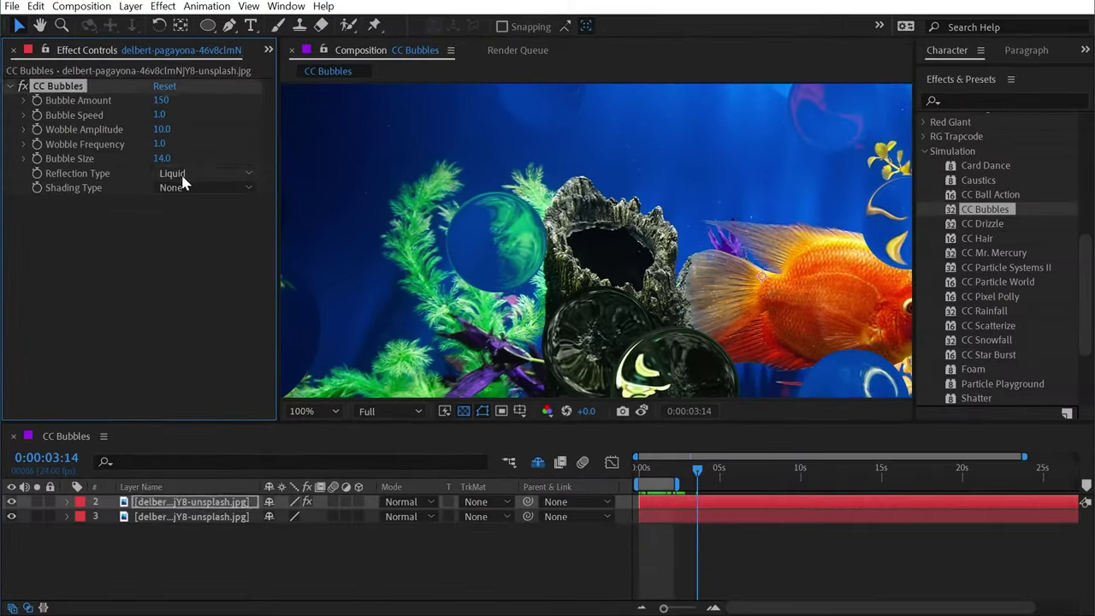
Step: Hide the original aquarium photo layer to view the liquid bubbles on their own
{"action": "left_click", "coordinate": [197, 224]}
{"action": "scroll", "coordinate": [663, 261], "scroll_direction": "down", "scroll_amount": 1}
{"action": "left_click_drag", "start_coordinate": [688, 291], "coordinate": [605, 288]}
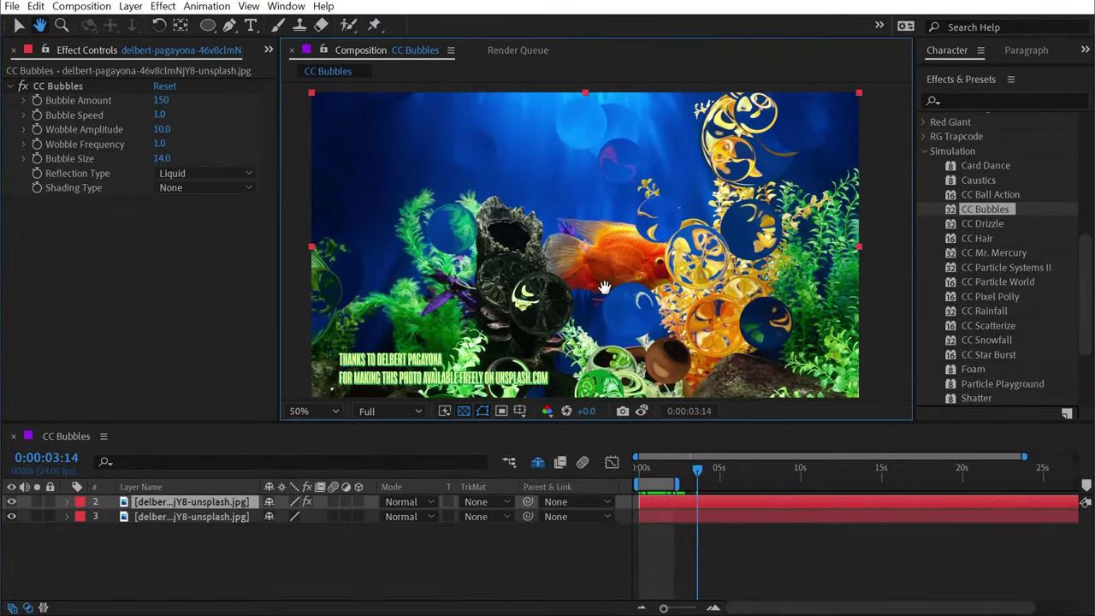
{"action": "key", "text": "v"}
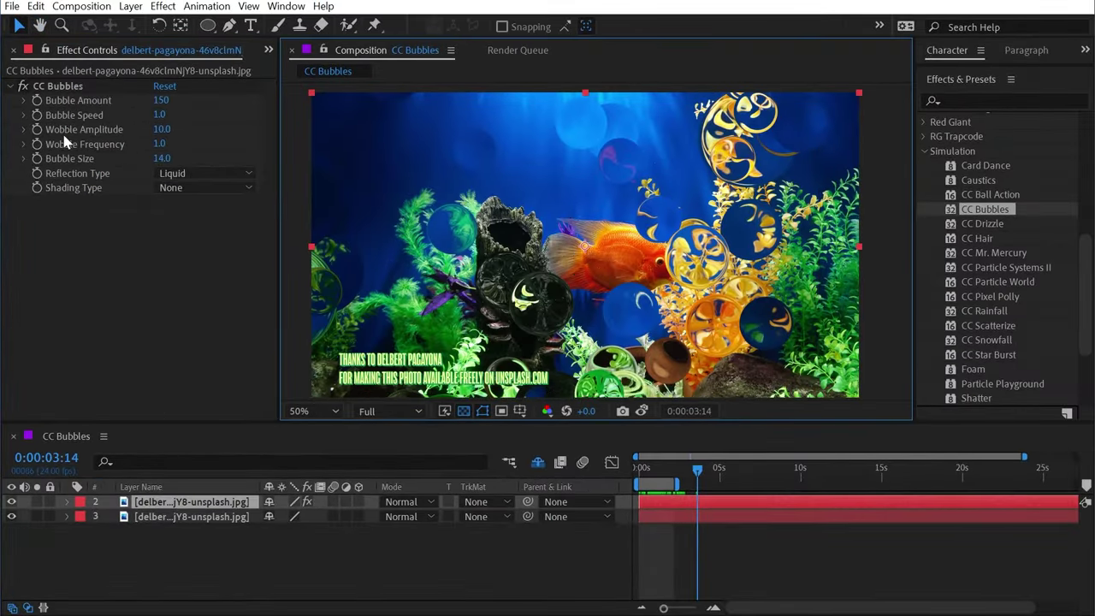
{"action": "left_click", "coordinate": [62, 87]}
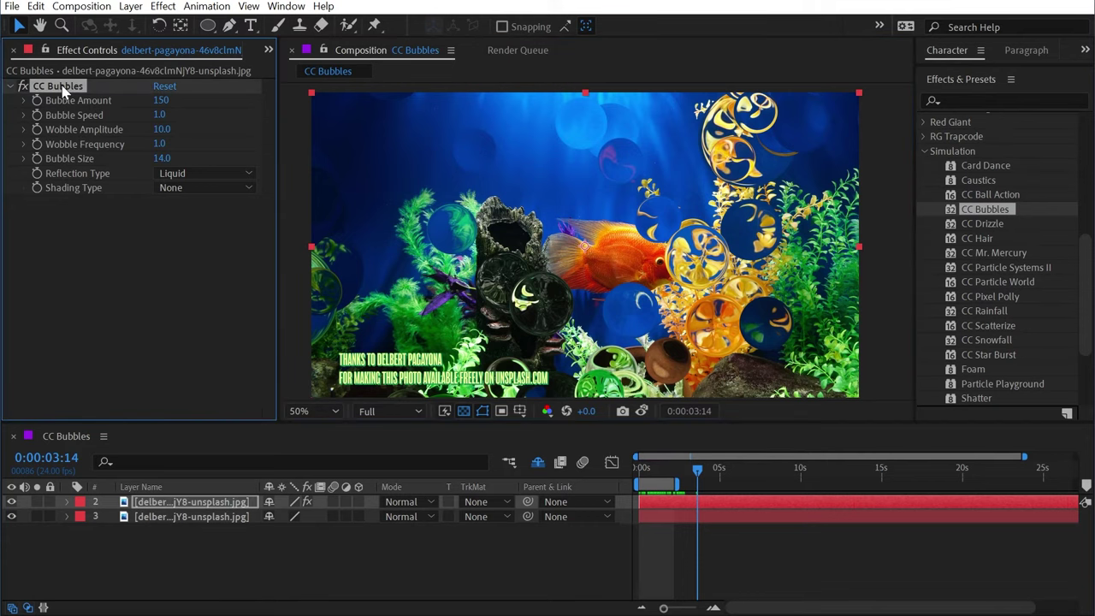
{"action": "left_click", "coordinate": [11, 517]}
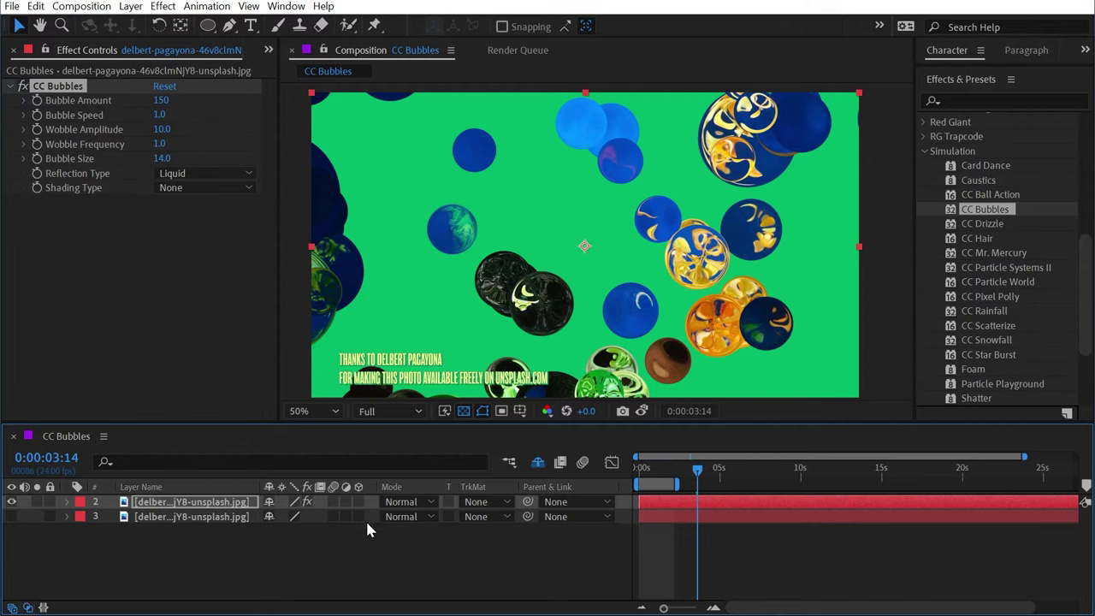
Step: Delete the duplicated photo layer carrying CC Bubbles and make the original aquarium photo visible again
{"action": "left_click", "coordinate": [168, 505]}
{"action": "key", "text": "Delete"}
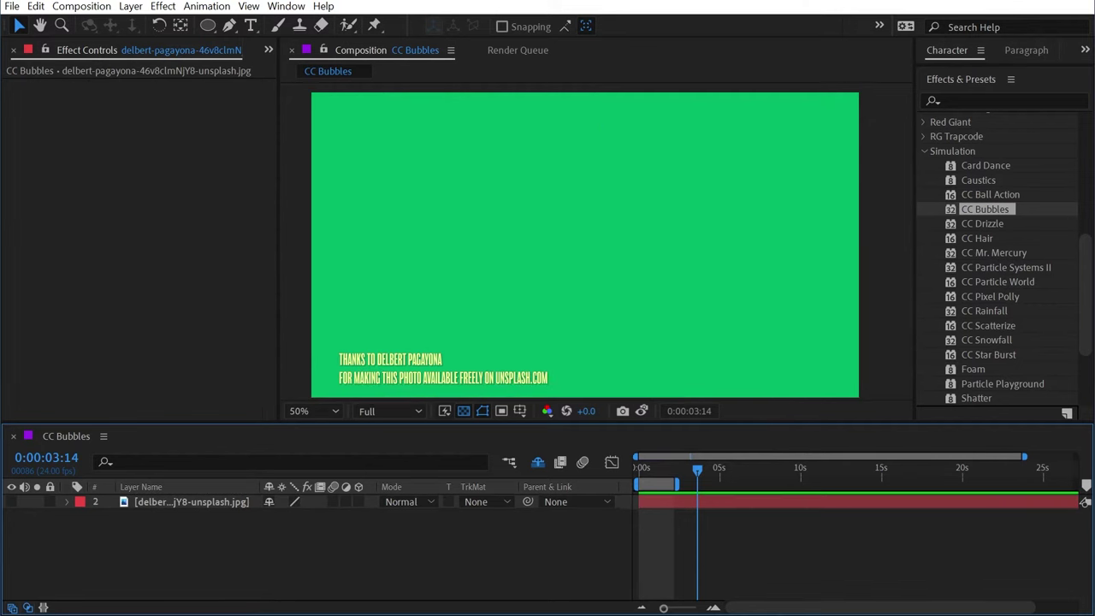
{"action": "left_click", "coordinate": [12, 505]}
{"action": "left_click", "coordinate": [11, 502]}
Step: Add an adjustment layer above the aquarium photo and rename it Bubbles
{"action": "left_click", "coordinate": [130, 6]}
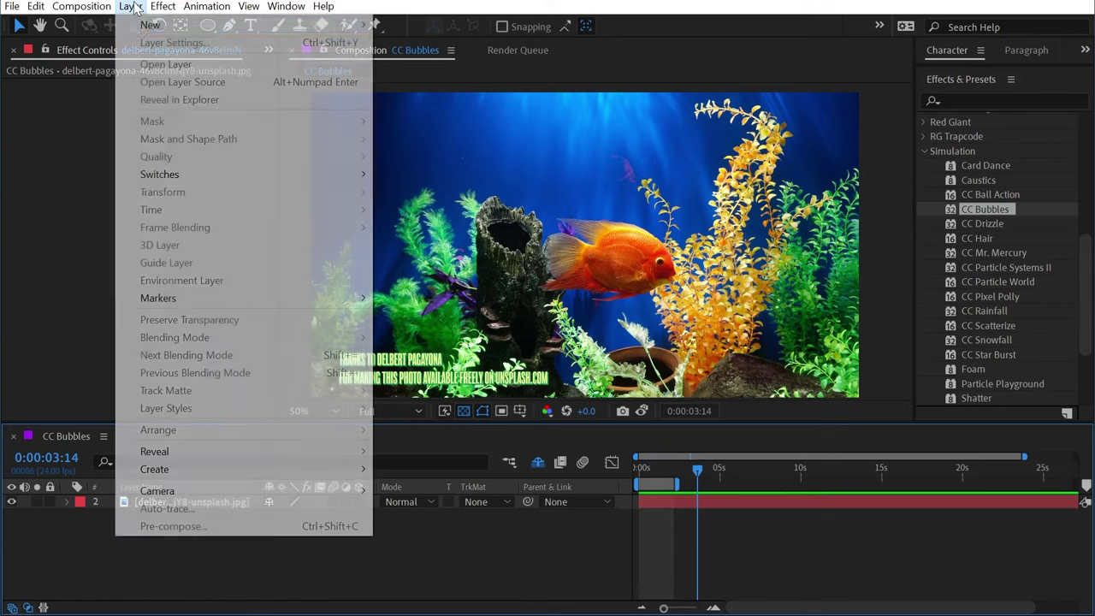
{"action": "mouse_move", "coordinate": [151, 24]}
{"action": "left_click", "coordinate": [434, 131]}
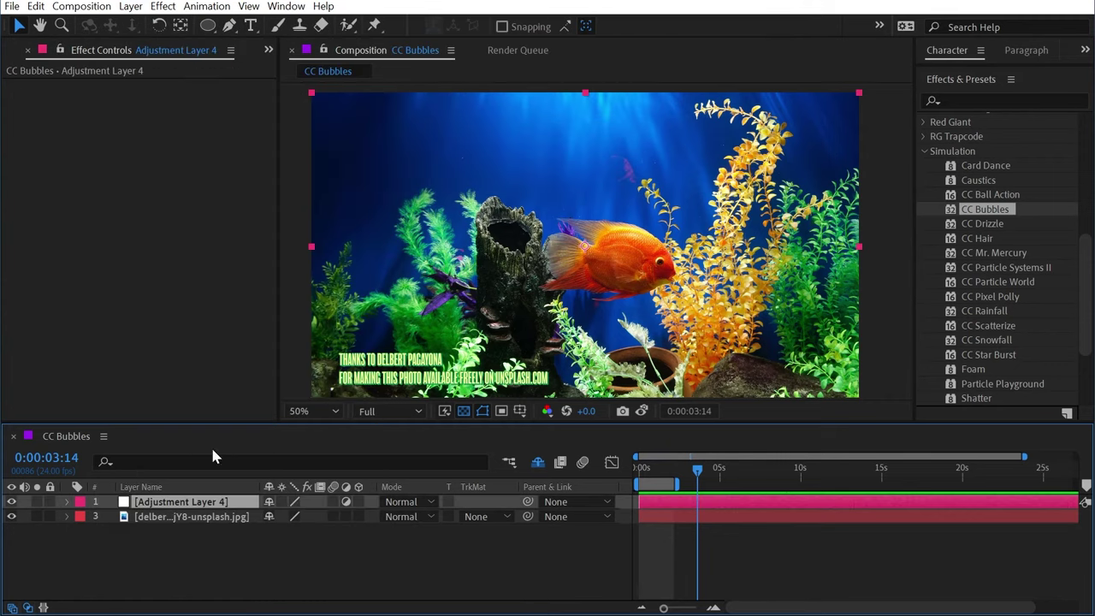
{"action": "key", "text": "Return"}
{"action": "type", "text": "Bubbles"}
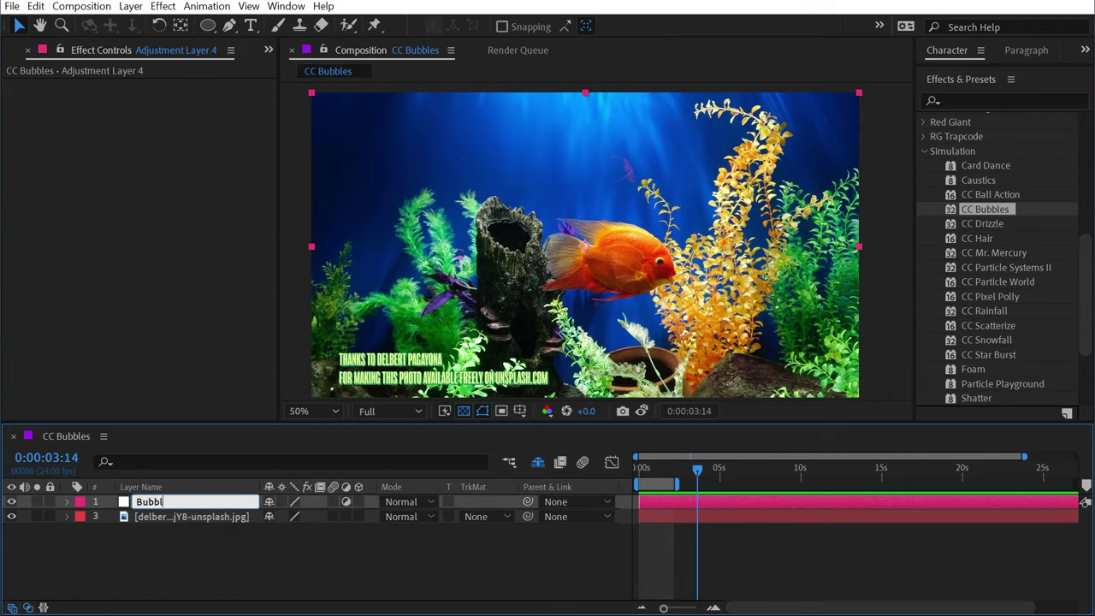
{"action": "key", "text": "Return"}
Step: Apply CC Bubbles to the Bubbles adjustment layer and compare the result with the transparency grid off and on
{"action": "double_click", "coordinate": [986, 209]}
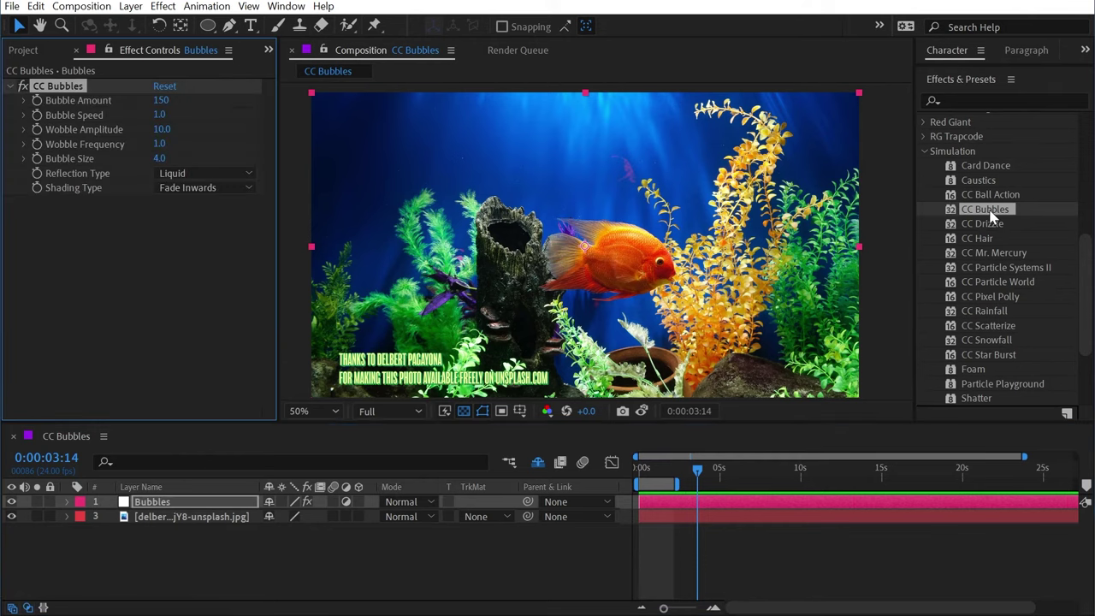
{"action": "left_click", "coordinate": [464, 412]}
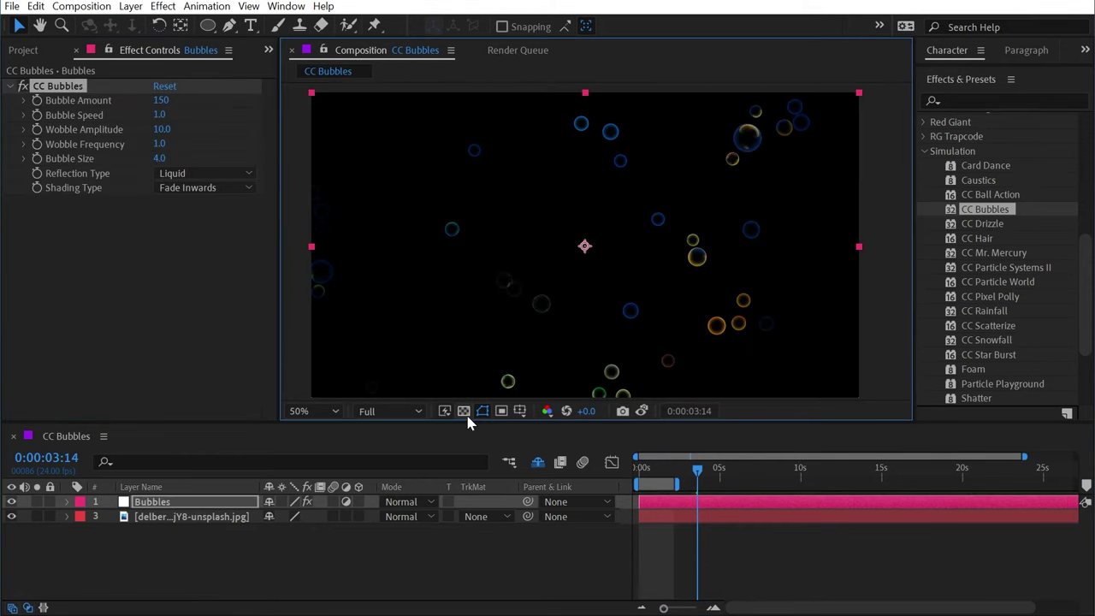
{"action": "left_click", "coordinate": [461, 413]}
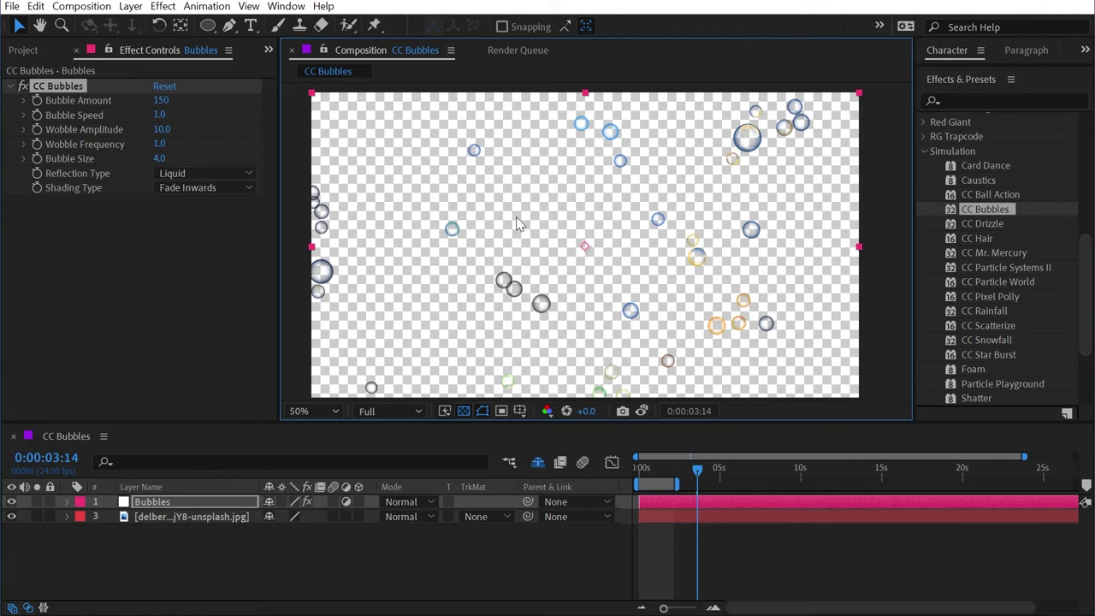
Step: Find the CC Composite effect and add it after CC Bubbles on the Bubbles adjustment layer
{"action": "left_click", "coordinate": [971, 102]}
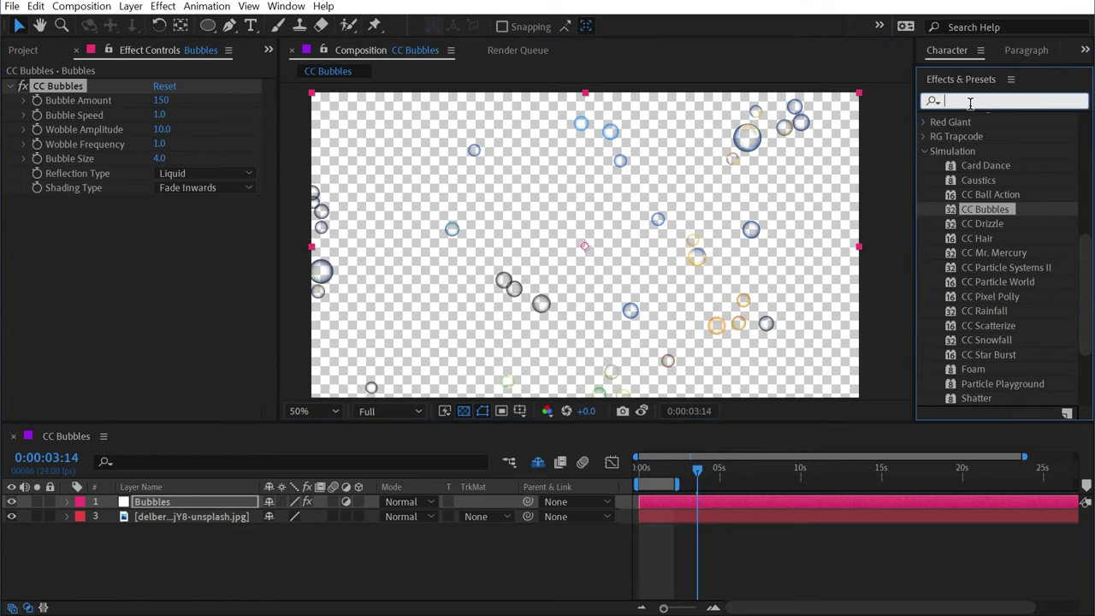
{"action": "type", "text": "cc comp"}
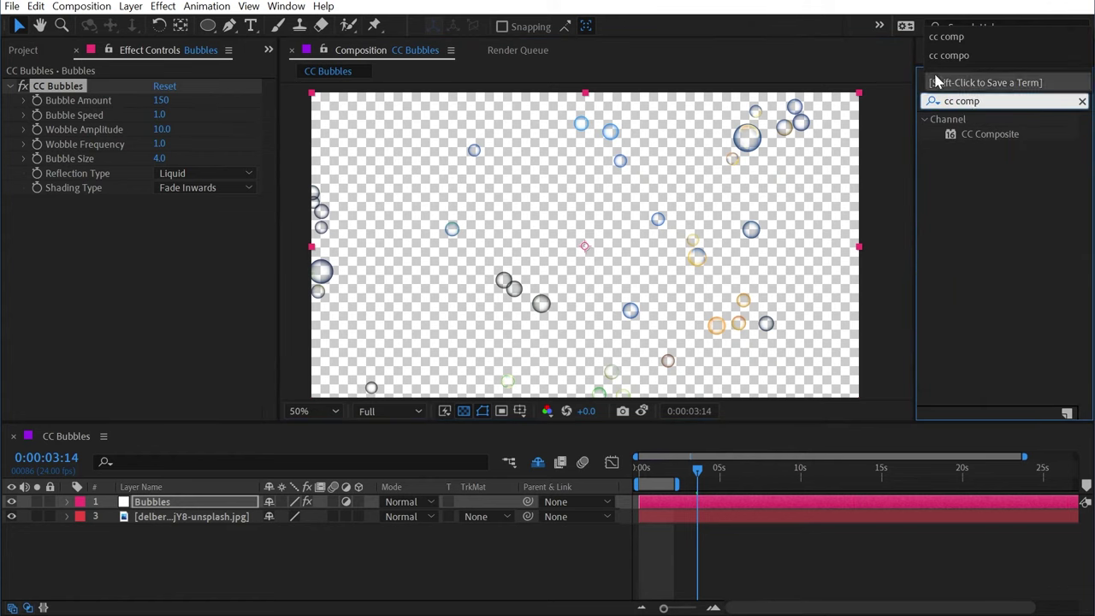
{"action": "left_click_drag", "start_coordinate": [990, 133], "coordinate": [162, 302]}
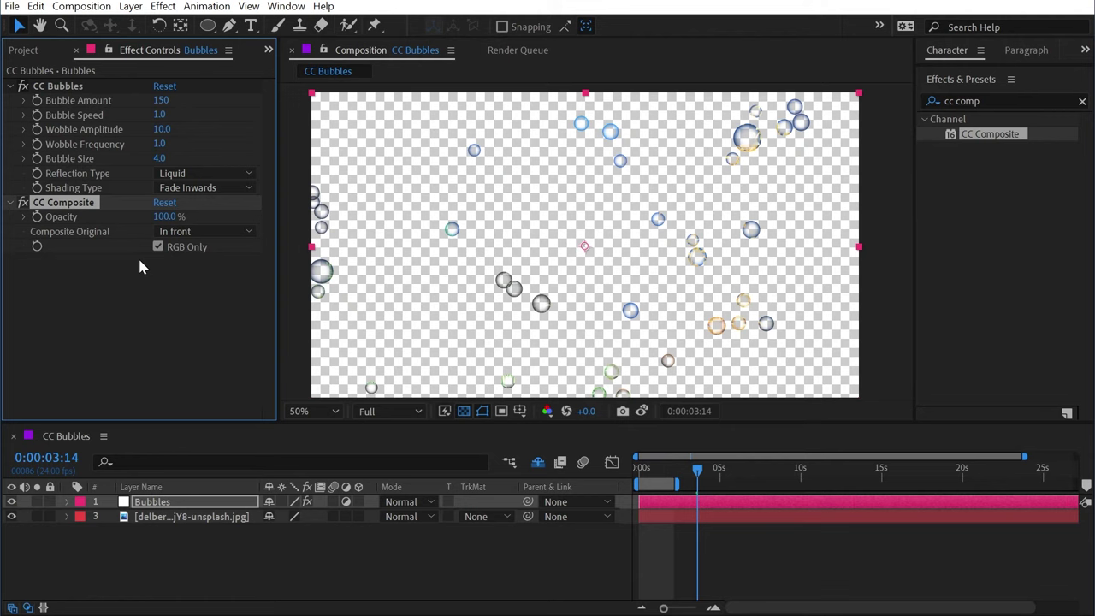
Step: Turn off RGB Only and set Composite Original to Behind in CC Composite, checking the bubbles over the fish at 0:00:01:01
{"action": "left_click", "coordinate": [158, 247]}
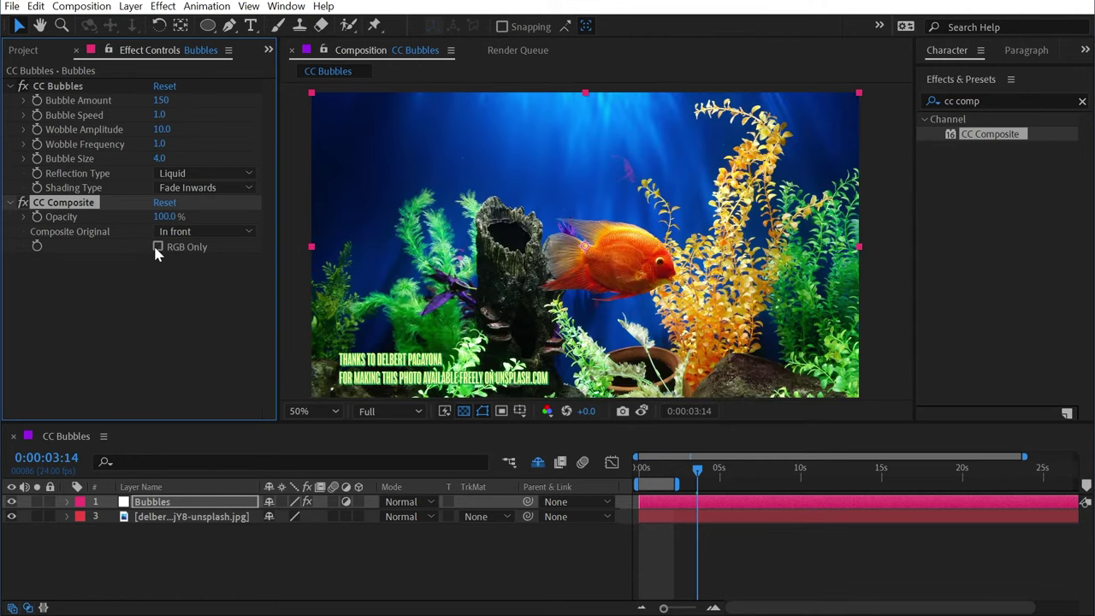
{"action": "left_click", "coordinate": [656, 469]}
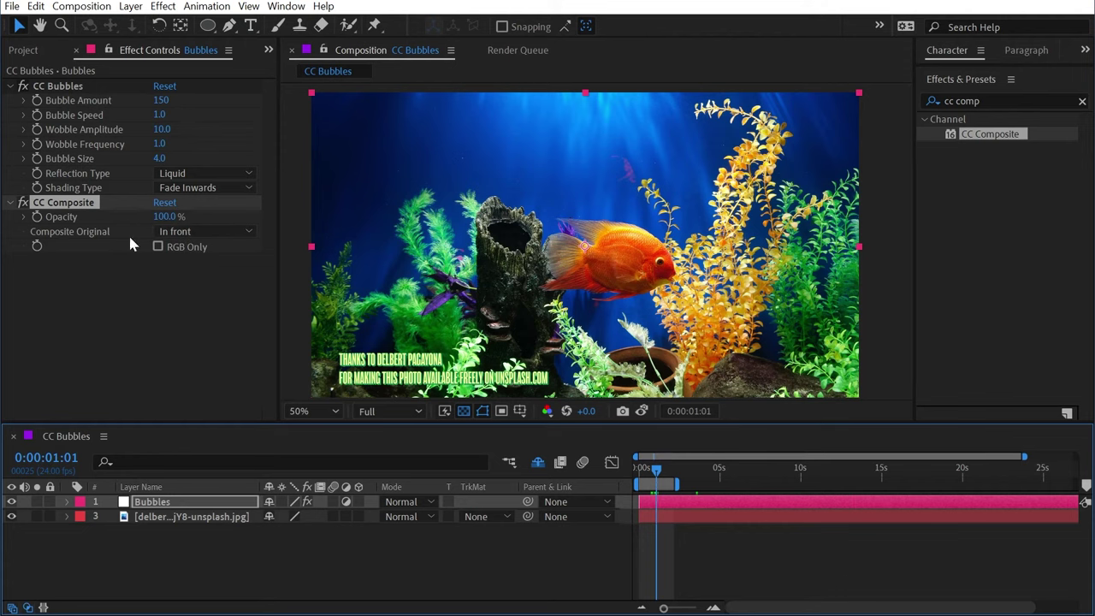
{"action": "left_click", "coordinate": [195, 229]}
{"action": "left_click", "coordinate": [219, 271]}
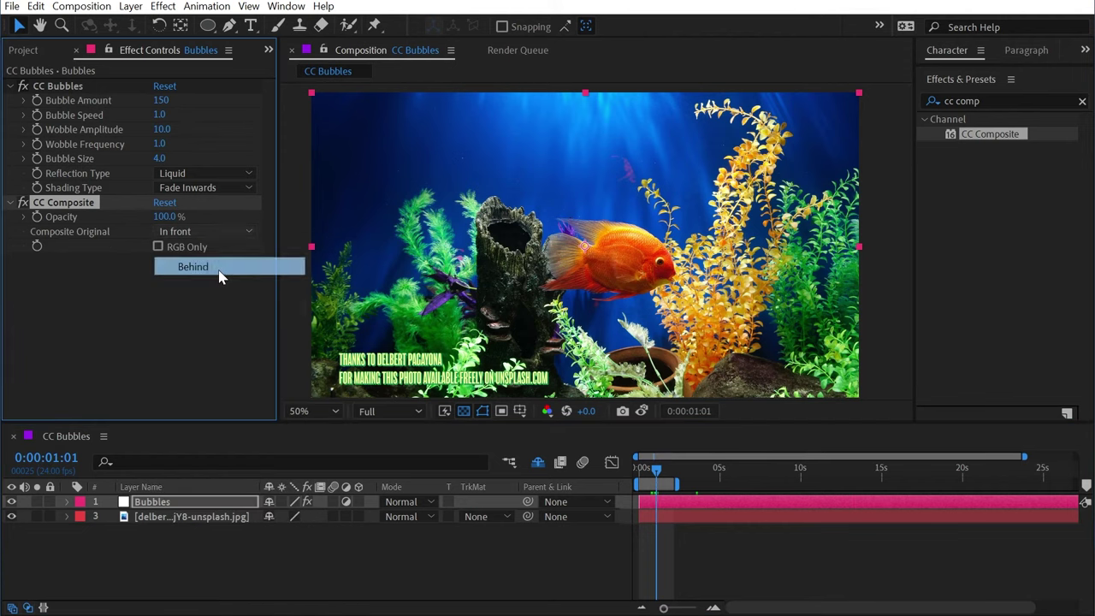
{"action": "scroll", "coordinate": [657, 295], "scroll_direction": "up", "scroll_amount": 1}
{"action": "left_click_drag", "start_coordinate": [592, 153], "coordinate": [376, 141]}
{"action": "scroll", "coordinate": [441, 212], "scroll_direction": "up", "scroll_amount": 1}
{"action": "left_click_drag", "start_coordinate": [407, 185], "coordinate": [717, 260]}
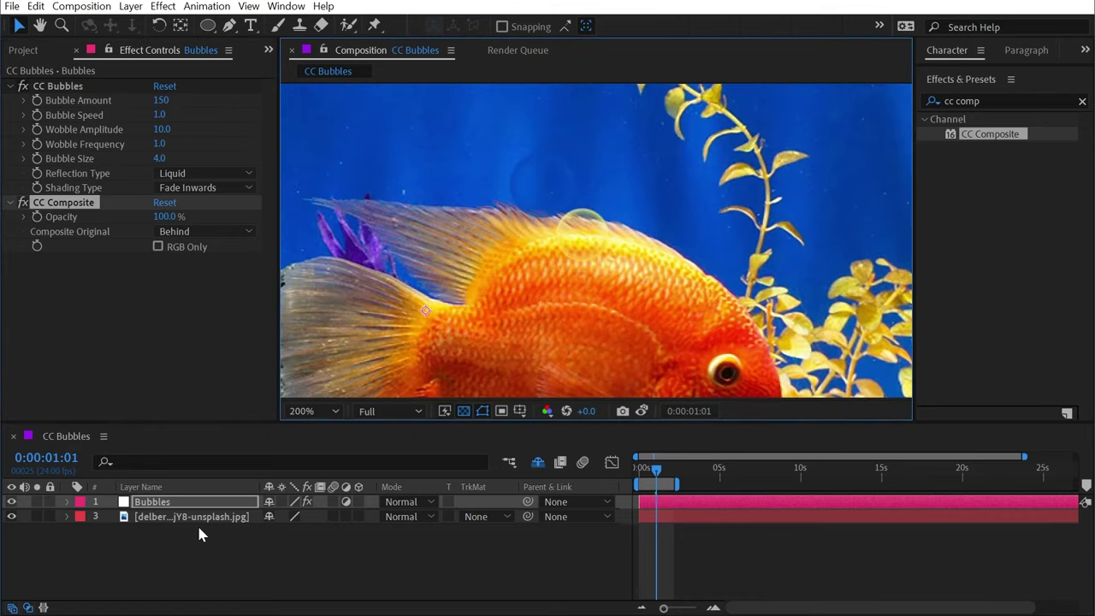
Step: Add a text layer reading "Some Text" over the aquarium photo
{"action": "key", "text": "ctrl+t"}
{"action": "left_click", "coordinate": [549, 204]}
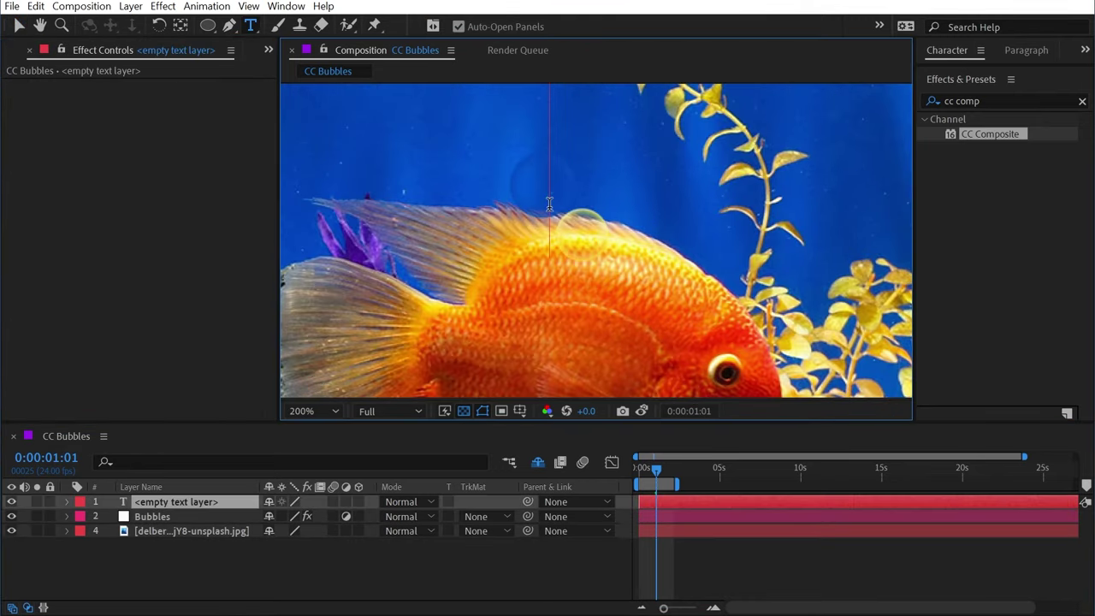
{"action": "type", "text": "So"}
{"action": "type", "text": "xt"}
{"action": "key", "text": "Escape"}
{"action": "scroll", "coordinate": [549, 208], "scroll_direction": "down", "scroll_amount": 2}
{"action": "key", "text": "v"}
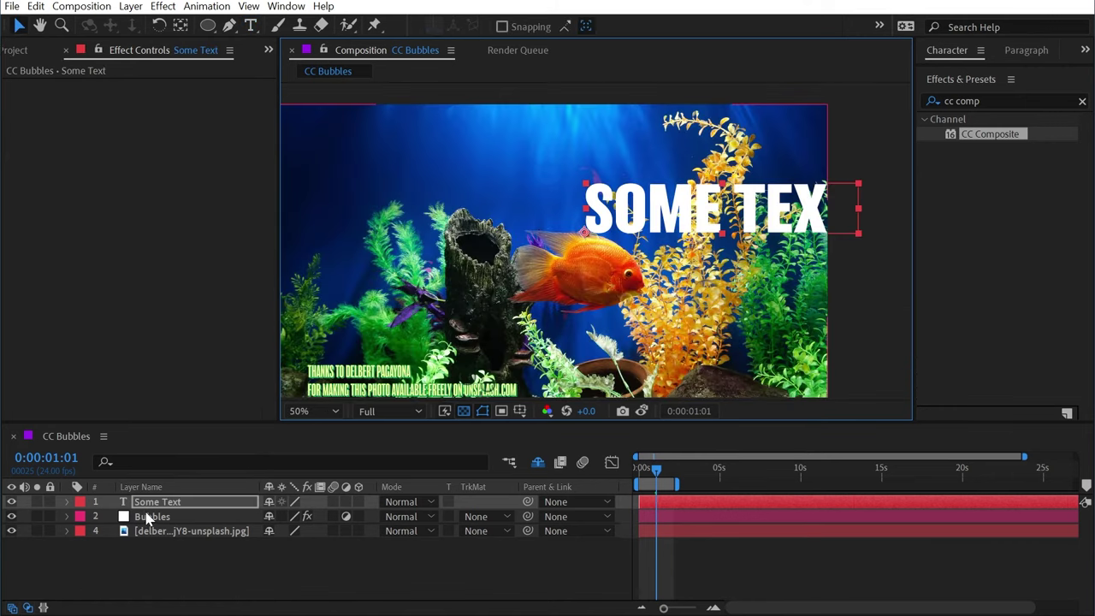
Step: Place the Some Text layer below the Bubbles adjustment layer and position the text beneath the bubbles near the yellow plant
{"action": "left_click_drag", "start_coordinate": [143, 504], "coordinate": [144, 525]}
{"action": "left_click_drag", "start_coordinate": [719, 210], "coordinate": [706, 291]}
{"action": "key", "text": "z"}
{"action": "left_click", "coordinate": [733, 297]}
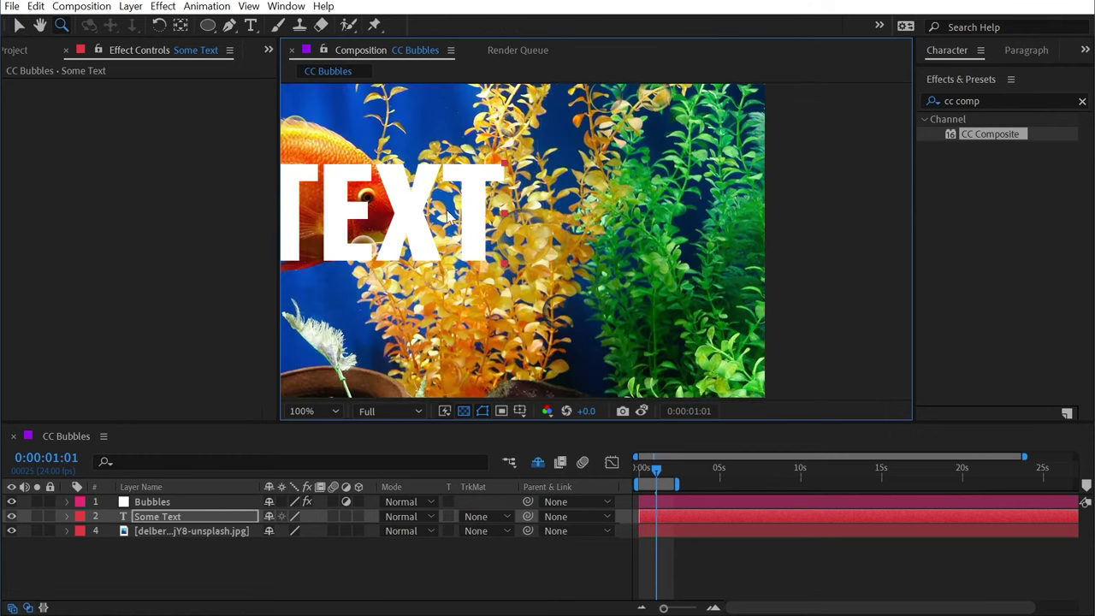
{"action": "key", "text": "v"}
{"action": "left_click_drag", "start_coordinate": [456, 220], "coordinate": [513, 244]}
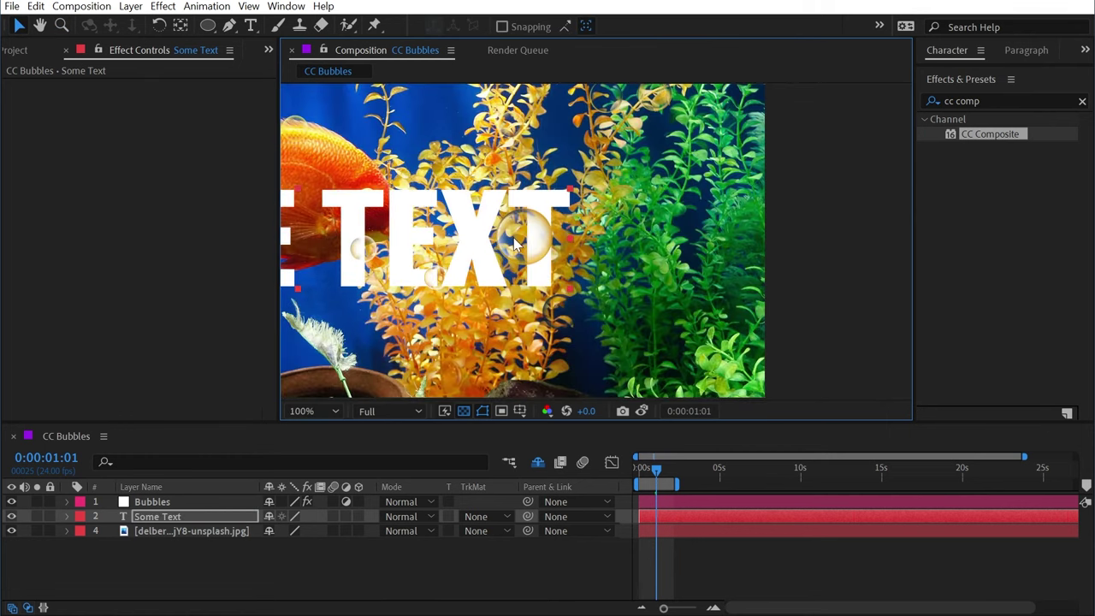
Step: Toggle the Bubbles layer's visibility off and on to compare its effect on the text, and view the whole frame
{"action": "left_click", "coordinate": [13, 502]}
{"action": "left_click", "coordinate": [13, 502]}
{"action": "scroll", "coordinate": [368, 325], "scroll_direction": "down", "scroll_amount": 1}
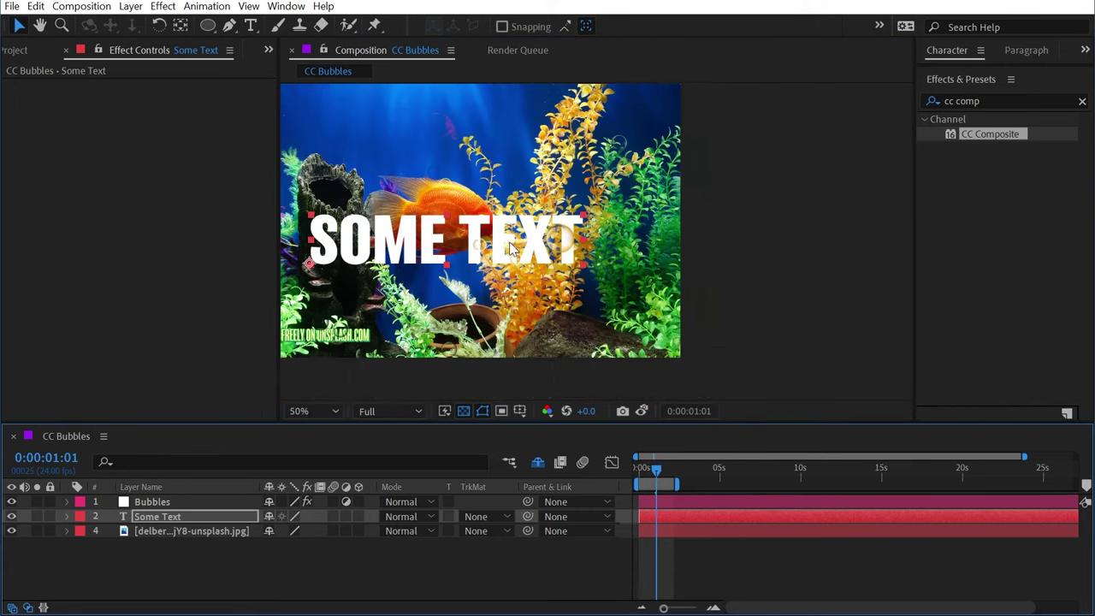
{"action": "key", "text": "space"}
{"action": "left_click_drag", "start_coordinate": [454, 192], "coordinate": [599, 231]}
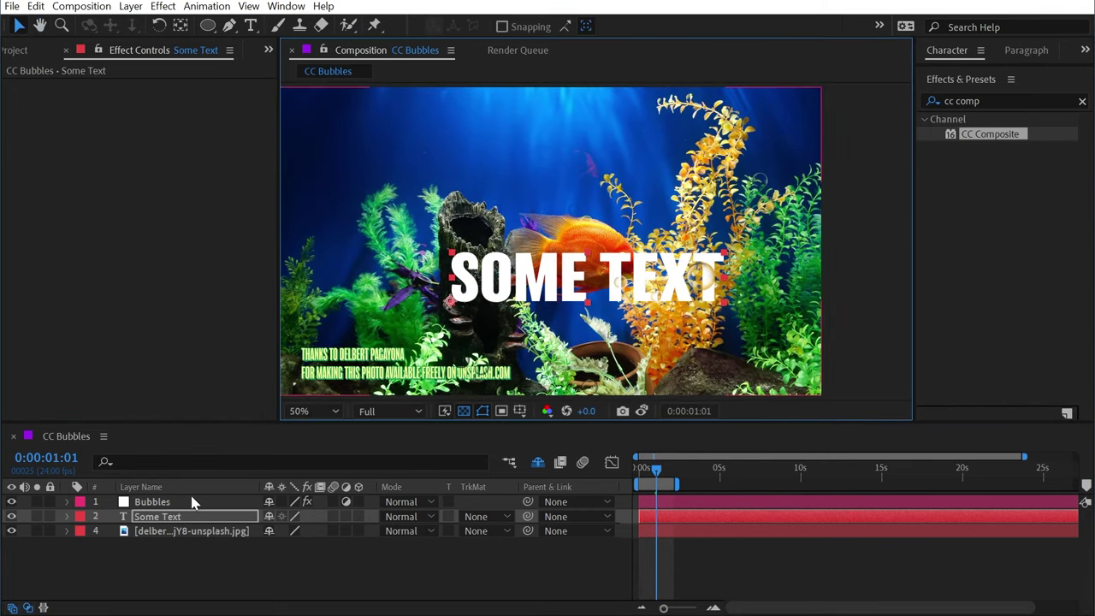
Step: Apply the Curves effect to the Bubbles layer, placing it between CC Bubbles and CC Composite
{"action": "left_click", "coordinate": [152, 502]}
{"action": "left_click", "coordinate": [1082, 102]}
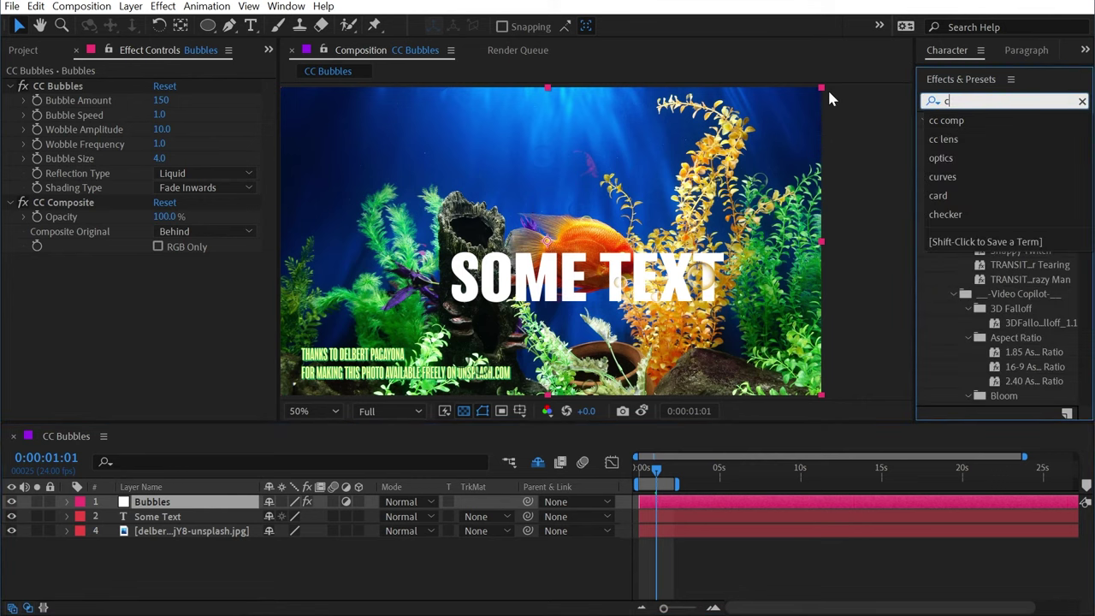
{"action": "type", "text": "curves"}
{"action": "left_click_drag", "start_coordinate": [989, 191], "coordinate": [132, 179]}
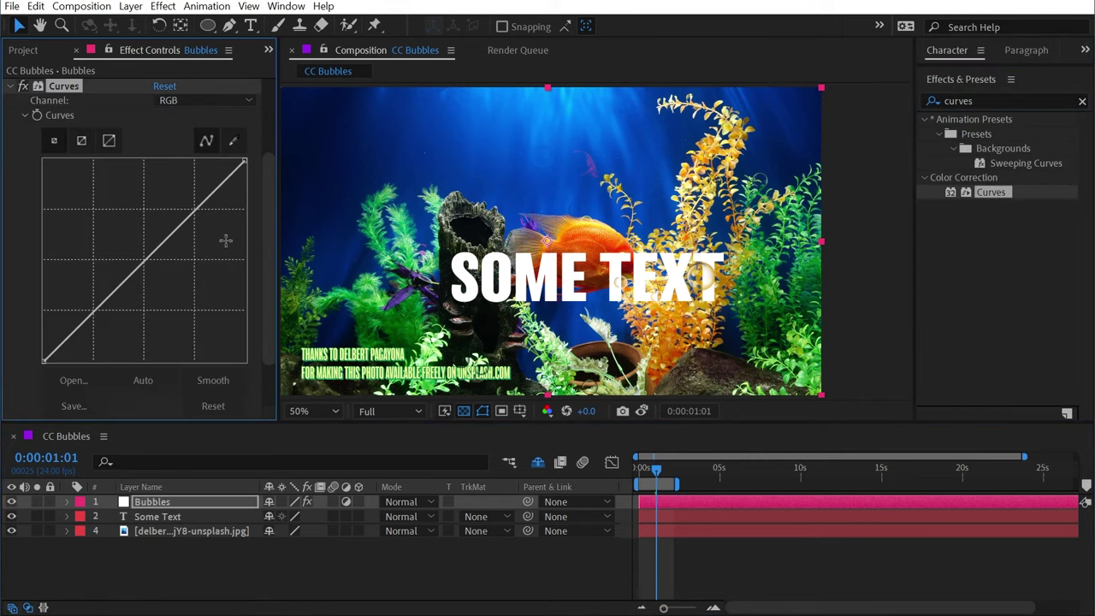
Step: Bend the RGB curve upward to brighten the bubbles, checking the bubble over the final T of the text up close
{"action": "left_click_drag", "start_coordinate": [186, 216], "coordinate": [154, 199]}
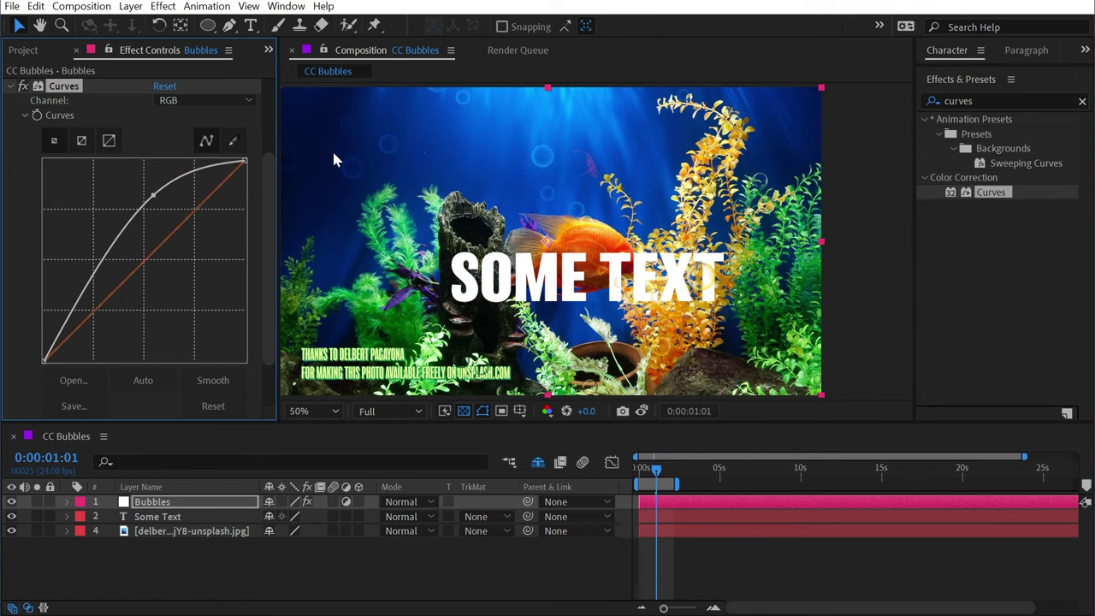
{"action": "scroll", "coordinate": [736, 290], "scroll_direction": "up", "scroll_amount": 2}
{"action": "left_click_drag", "start_coordinate": [766, 317], "coordinate": [545, 252]}
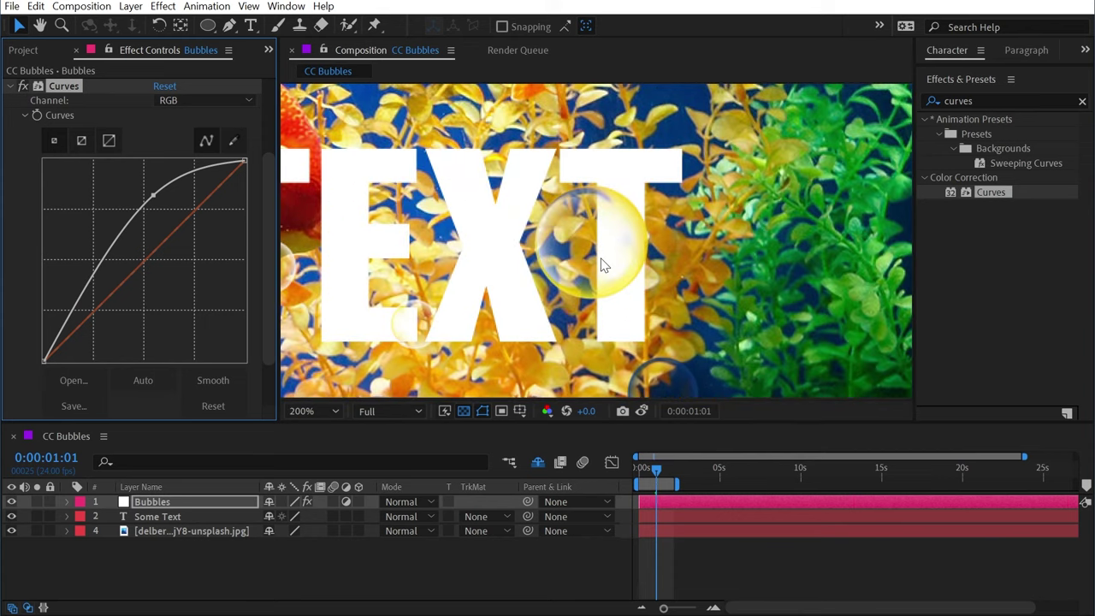
{"action": "scroll", "coordinate": [601, 266], "scroll_direction": "down", "scroll_amount": 4}
Step: Try the Lighten shading type in CC Bubbles, and undo the change
{"action": "scroll", "coordinate": [174, 194], "scroll_direction": "up", "scroll_amount": 3}
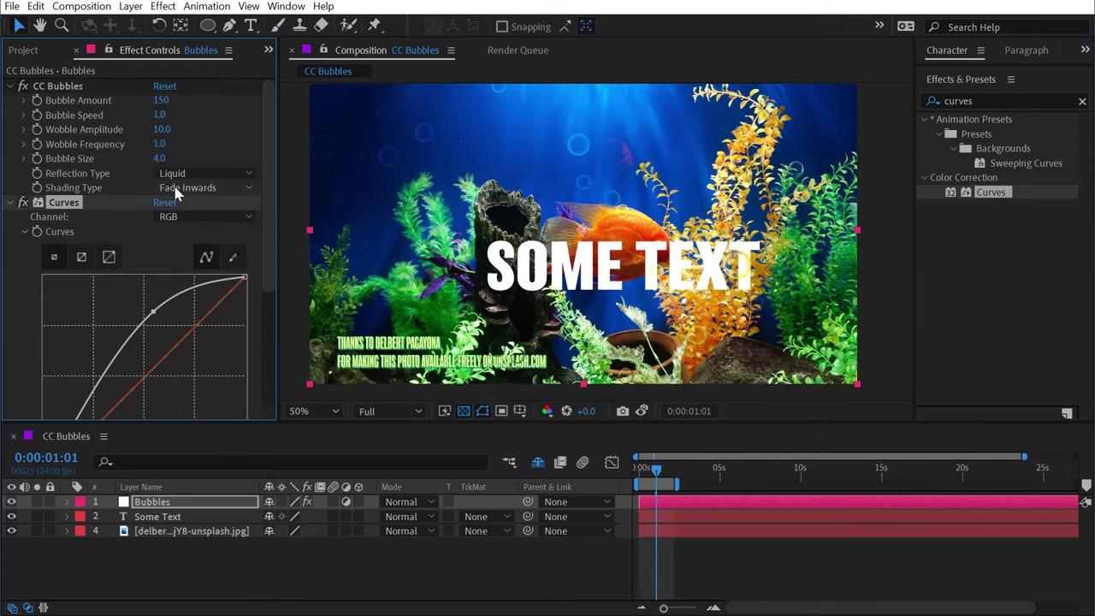
{"action": "left_click", "coordinate": [175, 190]}
{"action": "left_click", "coordinate": [178, 222]}
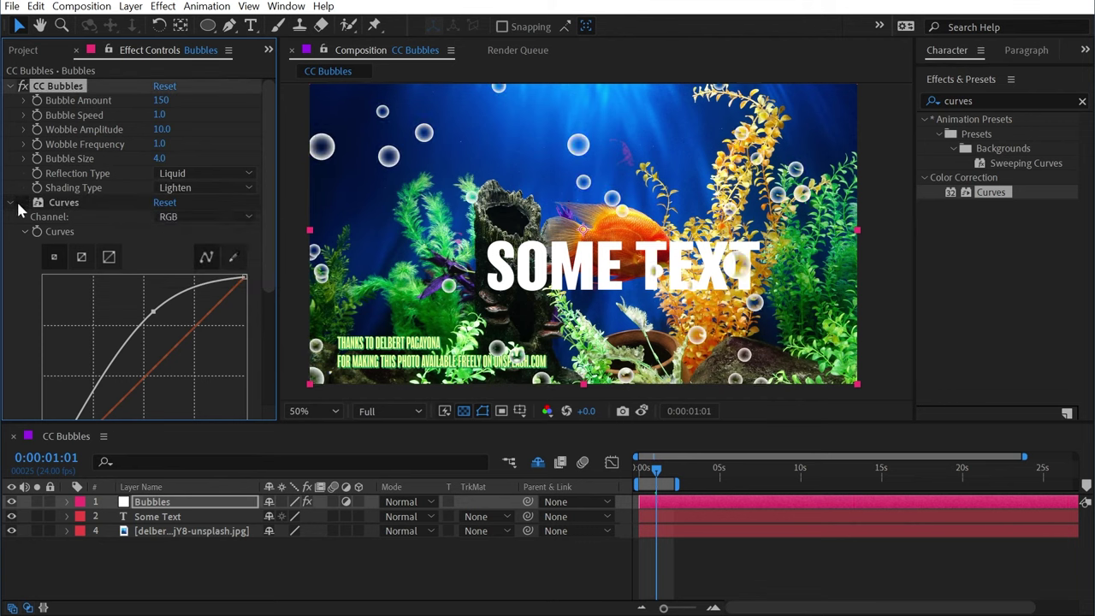
{"action": "key", "text": "ctrl+z"}
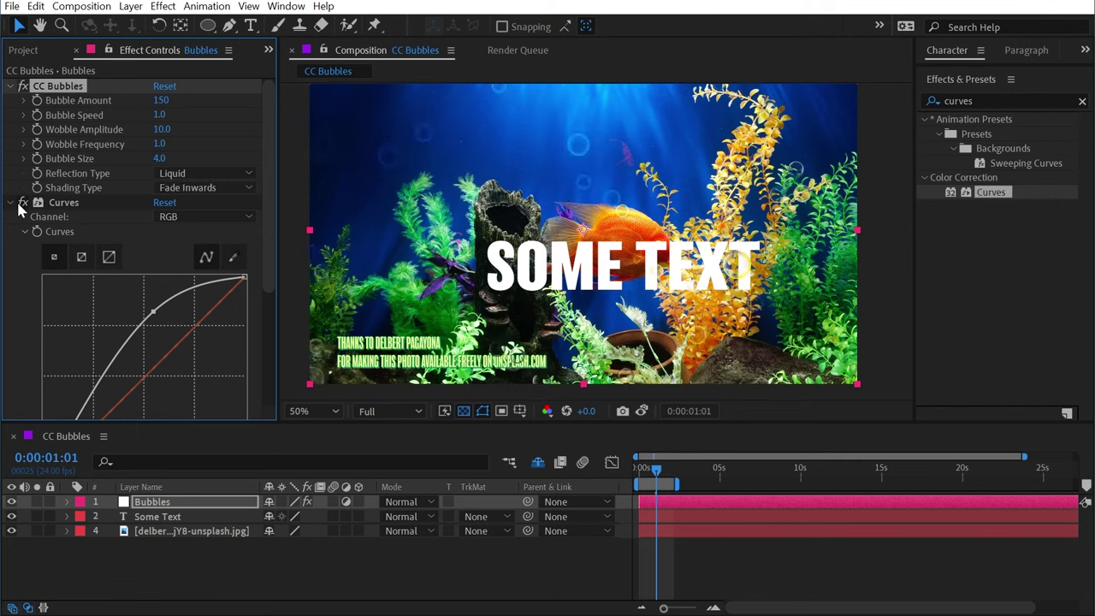
Step: Raise the RGB curve point slightly to brighten the bubbles further, and reposition Some Text across the hollow stump and the fish
{"action": "mouse_move", "coordinate": [153, 312]}
{"action": "left_mouse_down"}
{"action": "mouse_move", "coordinate": [161, 293]}
{"action": "mouse_move", "coordinate": [166, 303]}
{"action": "mouse_move", "coordinate": [156, 300]}
{"action": "left_mouse_up"}
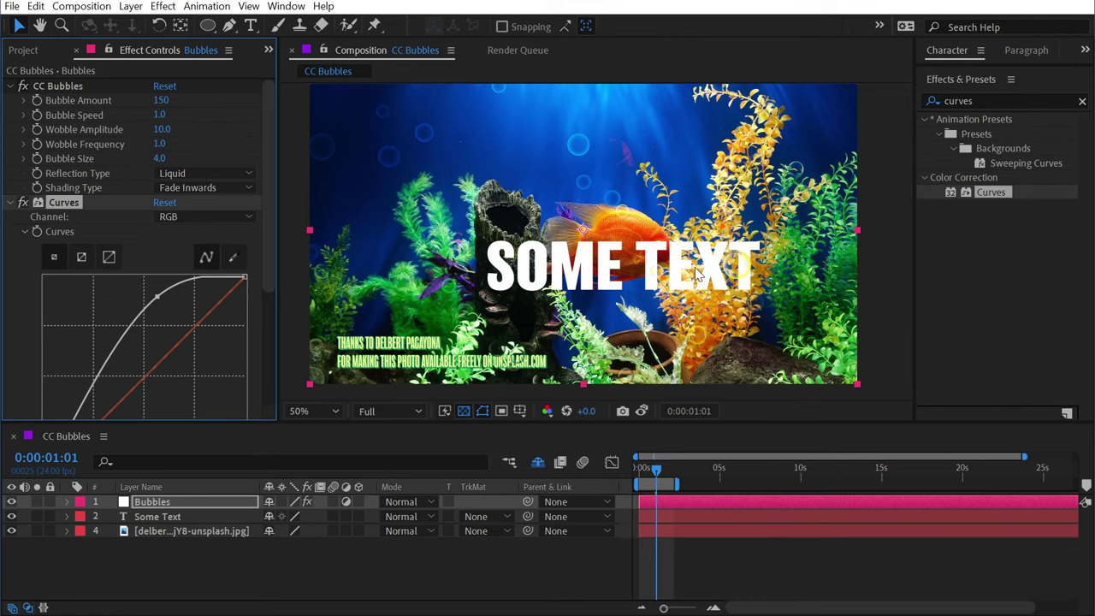
{"action": "left_click_drag", "start_coordinate": [535, 295], "coordinate": [521, 247]}
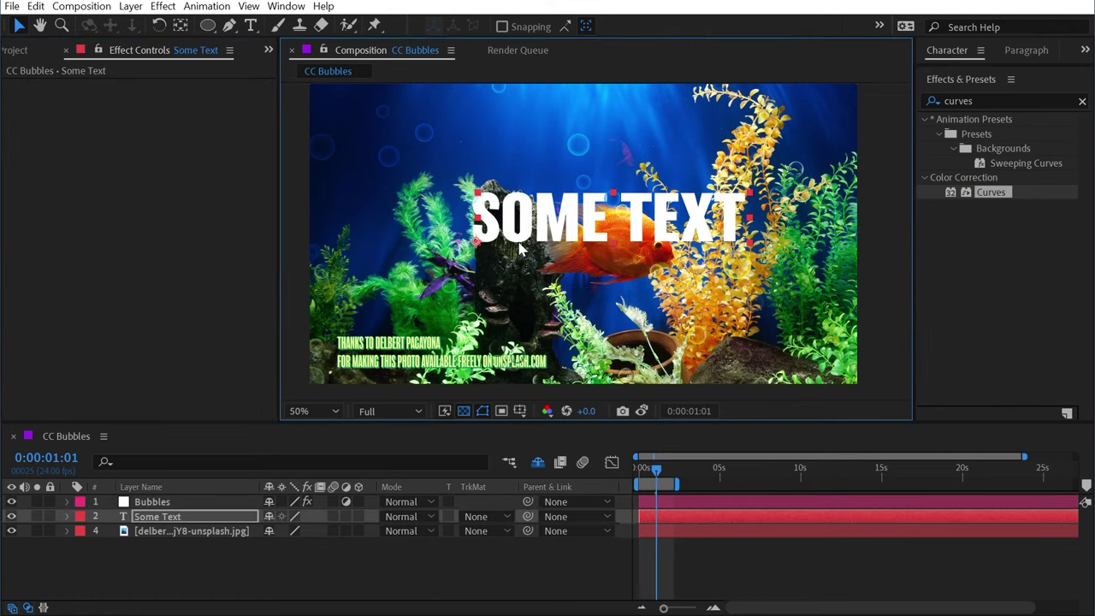
{"action": "key", "text": "ctrl+z"}
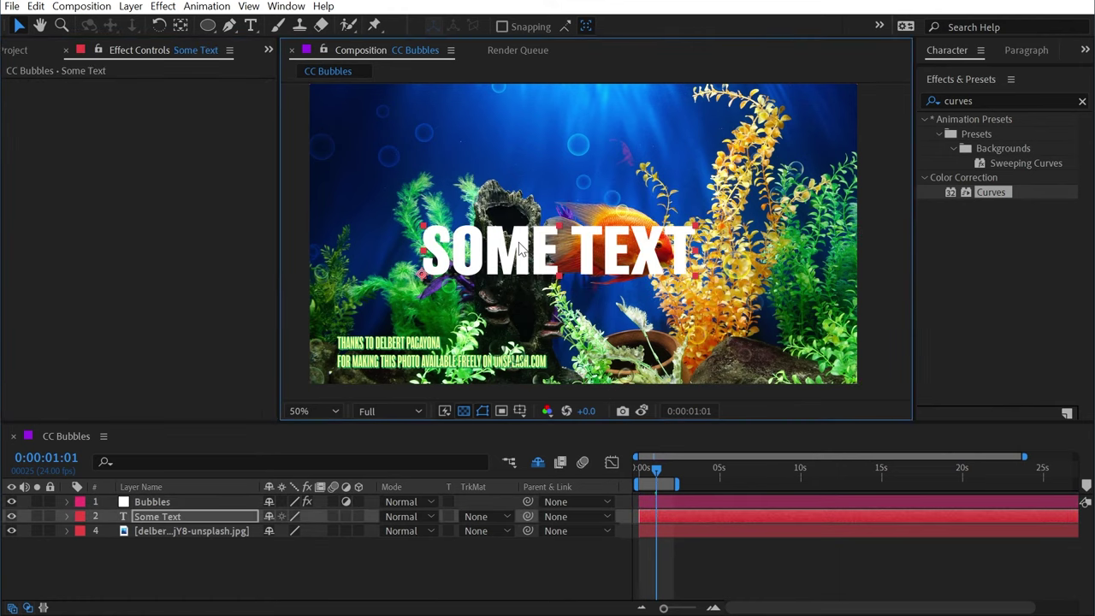